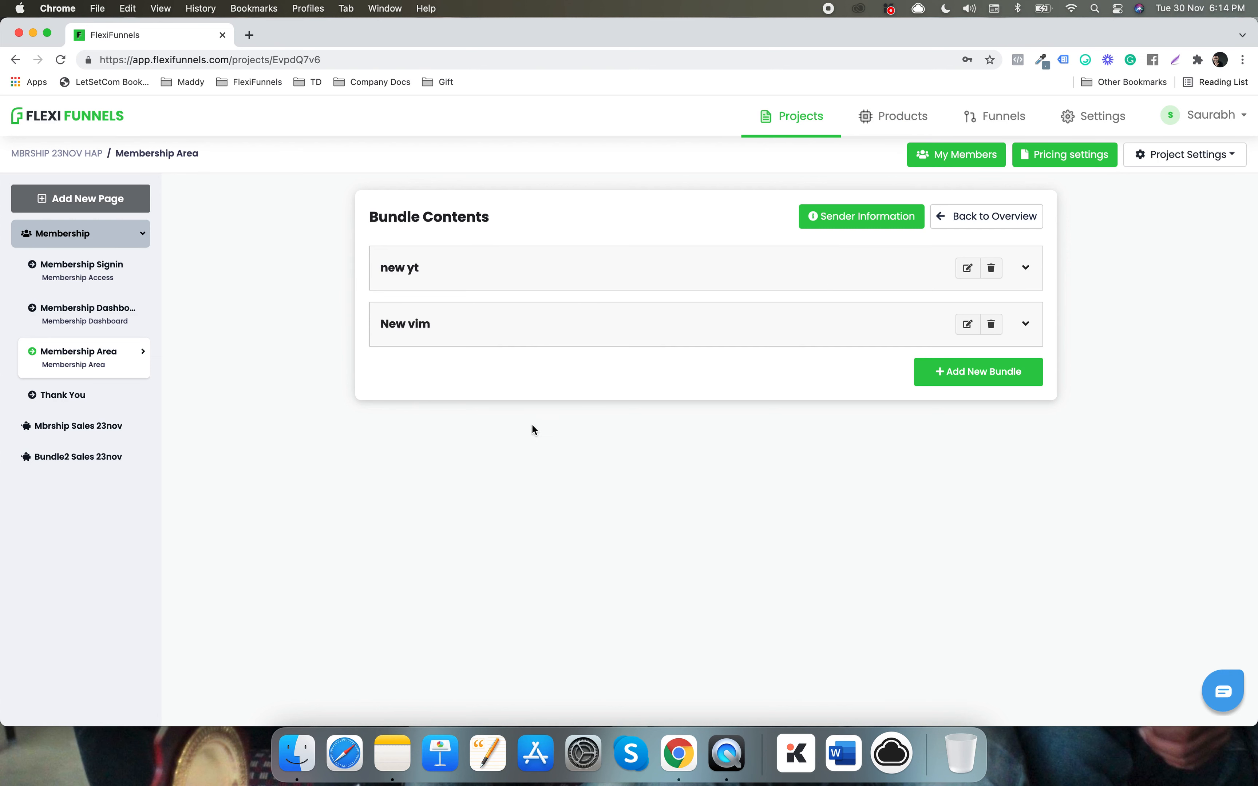
# - Open the My Members list of the membership project
pyautogui.click(947, 154)
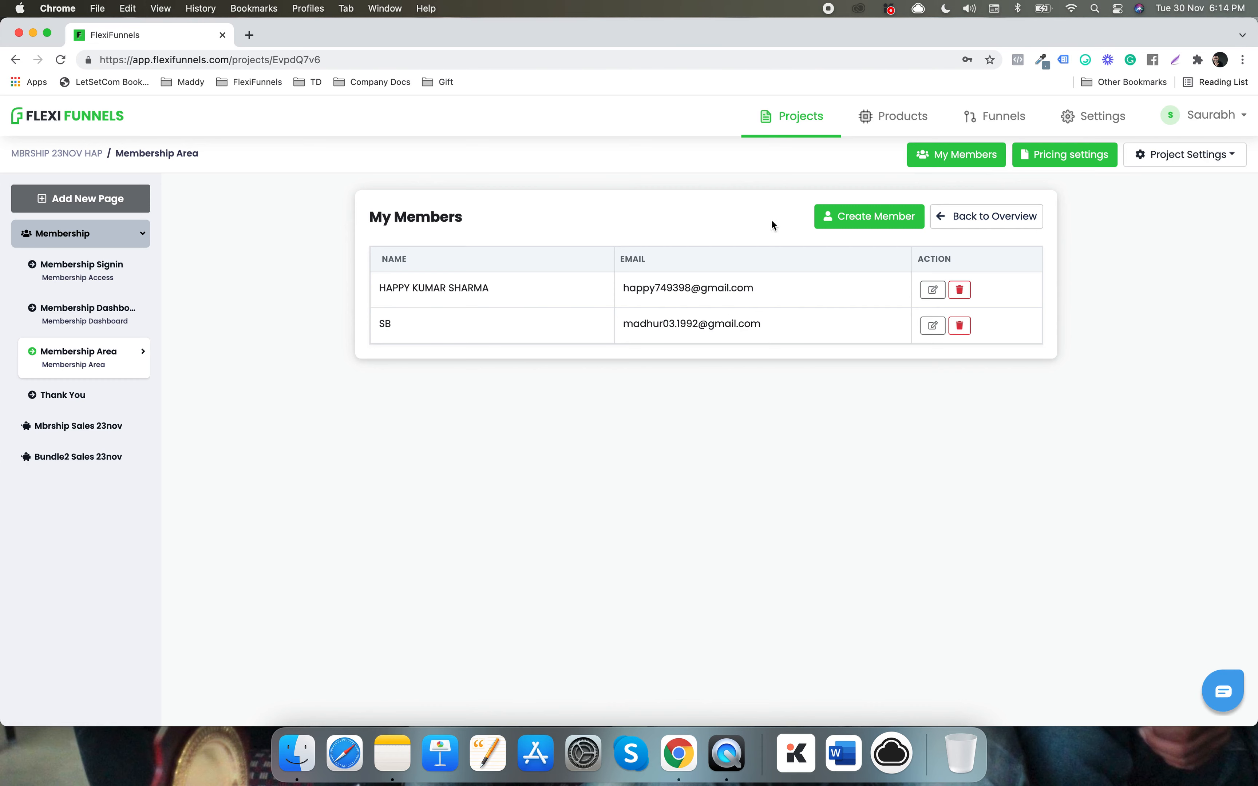
# - Start a new member and fill in the first name, the member's e-mail address and a password
pyautogui.click(875, 218)
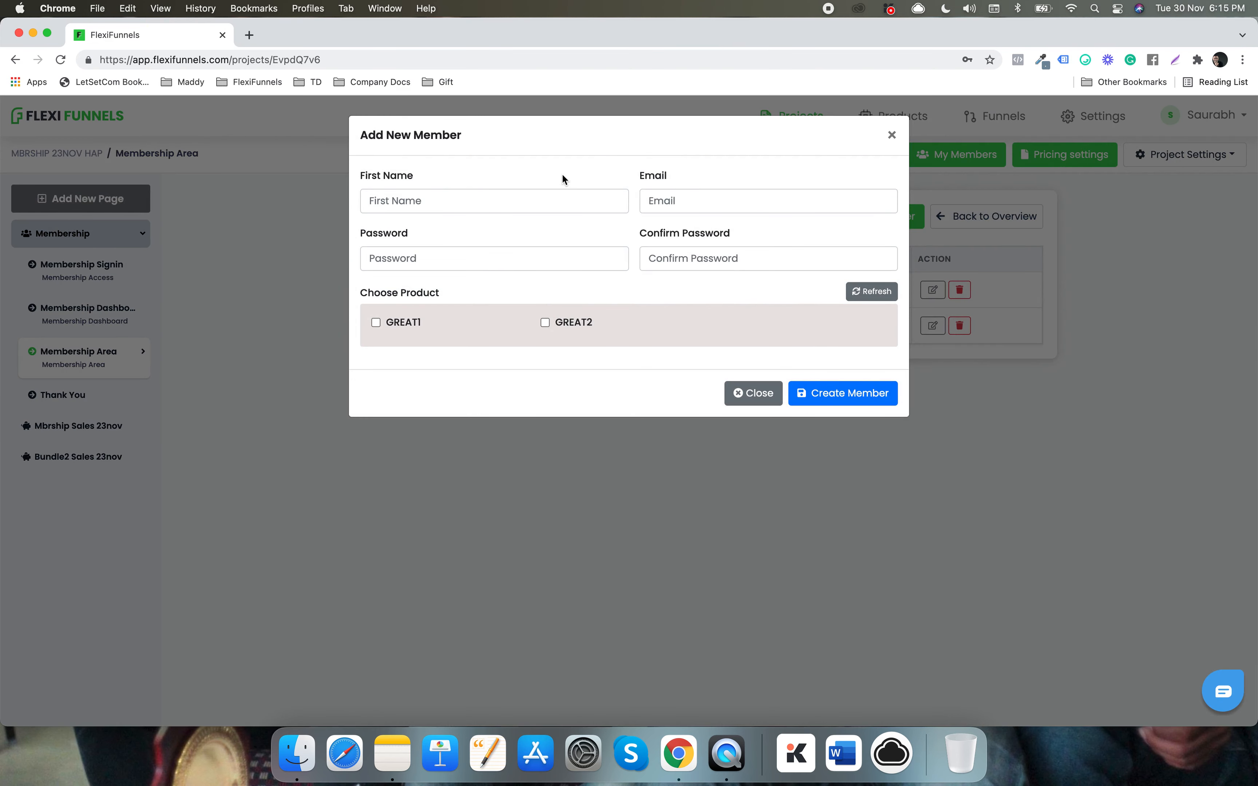
pyautogui.click(516, 198)
pyautogui.click(444, 226)
pyautogui.click(665, 200)
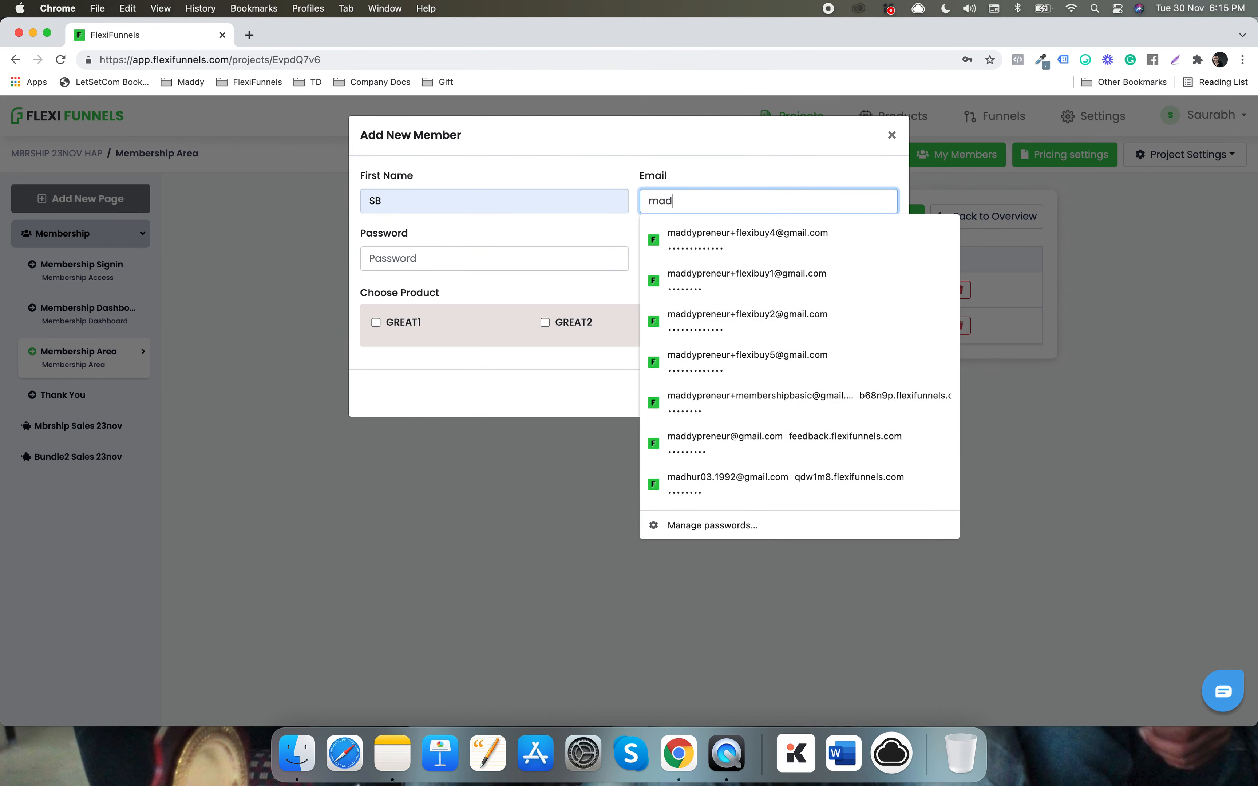
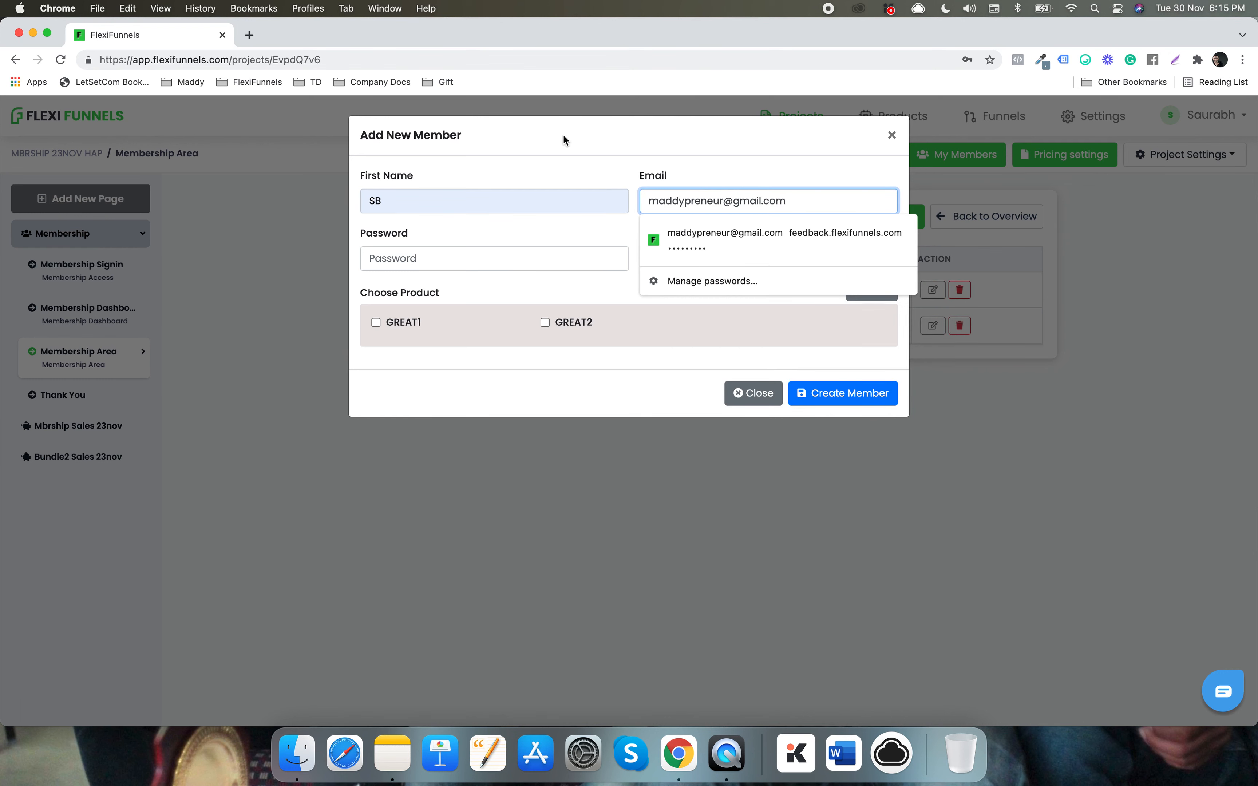
pyautogui.click(560, 130)
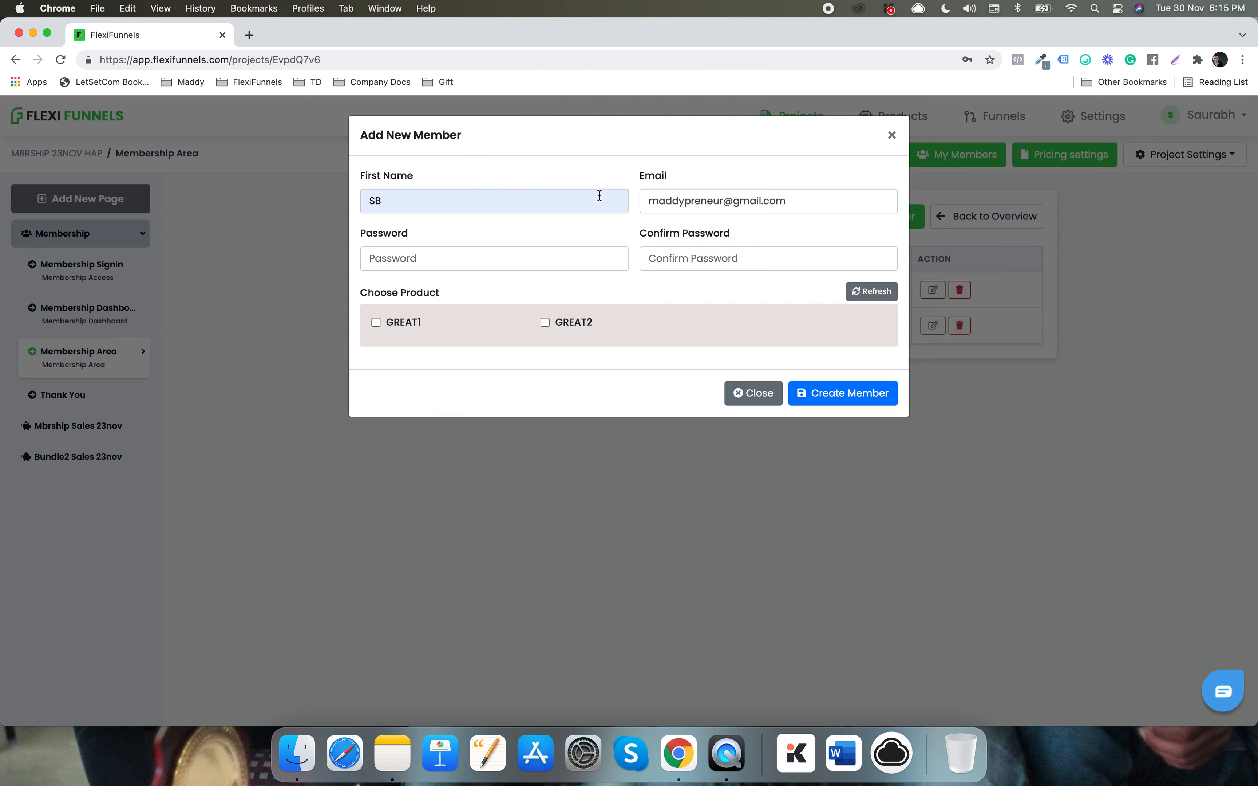
pyautogui.click(506, 249)
pyautogui.write('••')
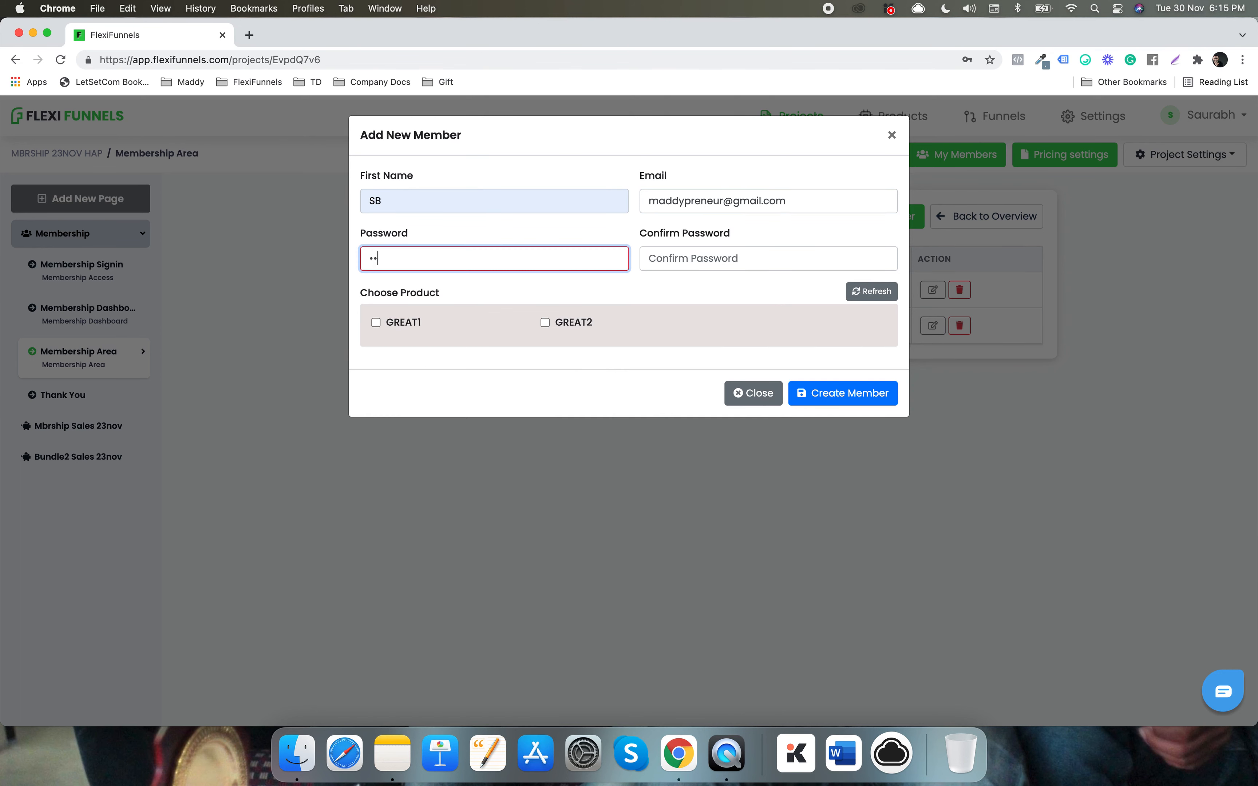
pyautogui.write('••••')
pyautogui.press('Tab')
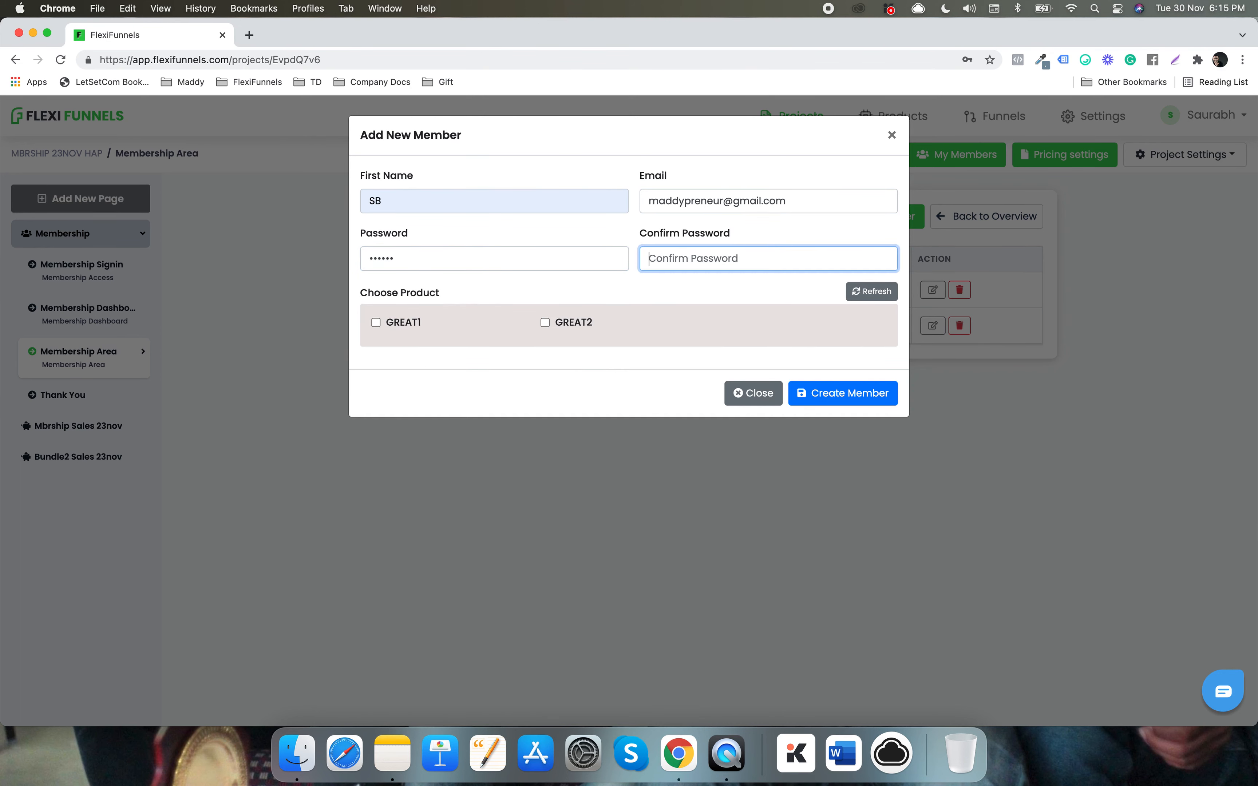
pyautogui.write('••••••')
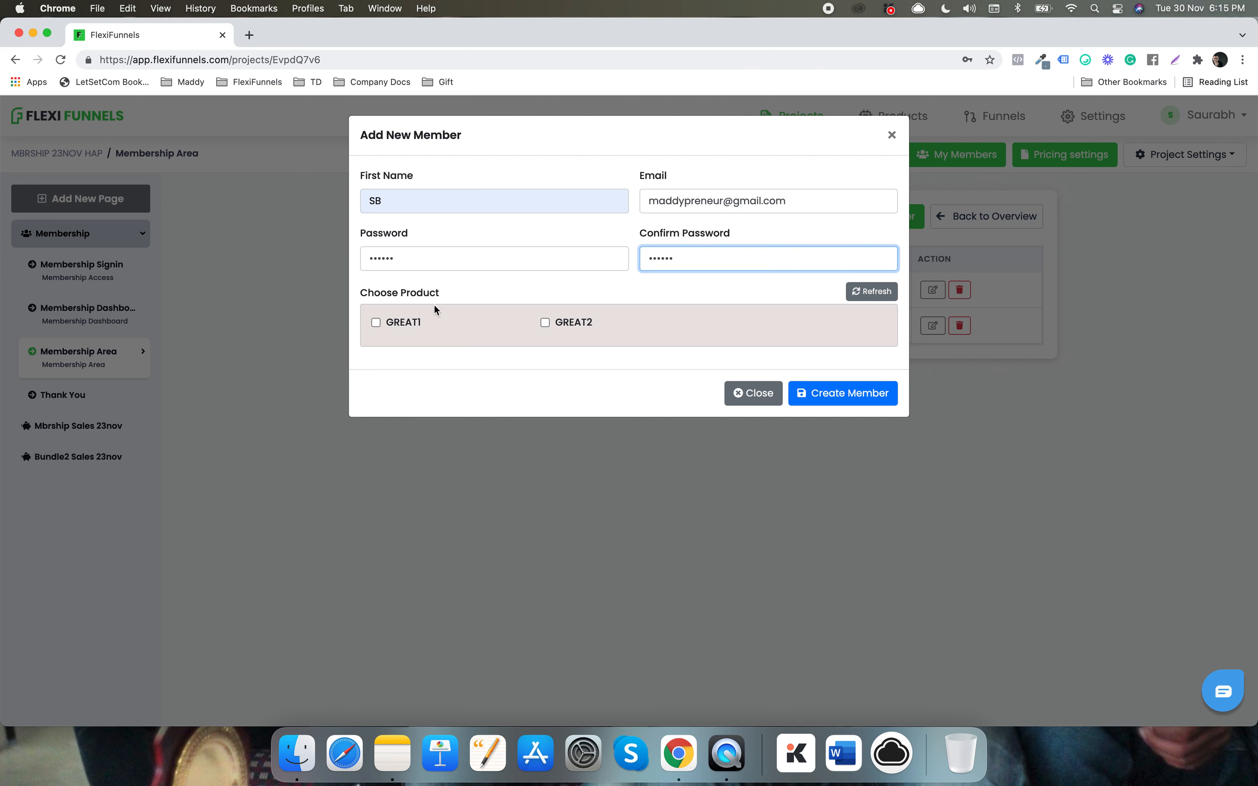
# - Give the member the GREAT1 product and create the member
pyautogui.click(375, 323)
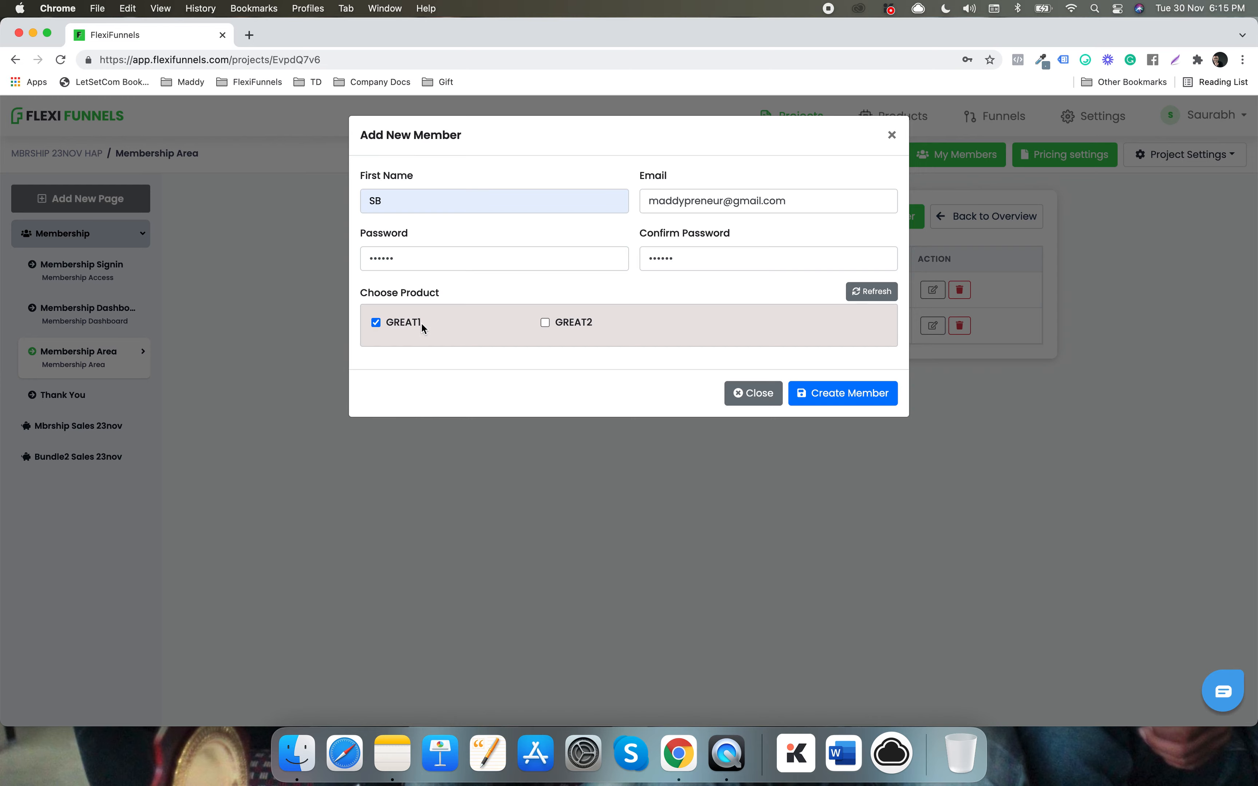
pyautogui.click(823, 396)
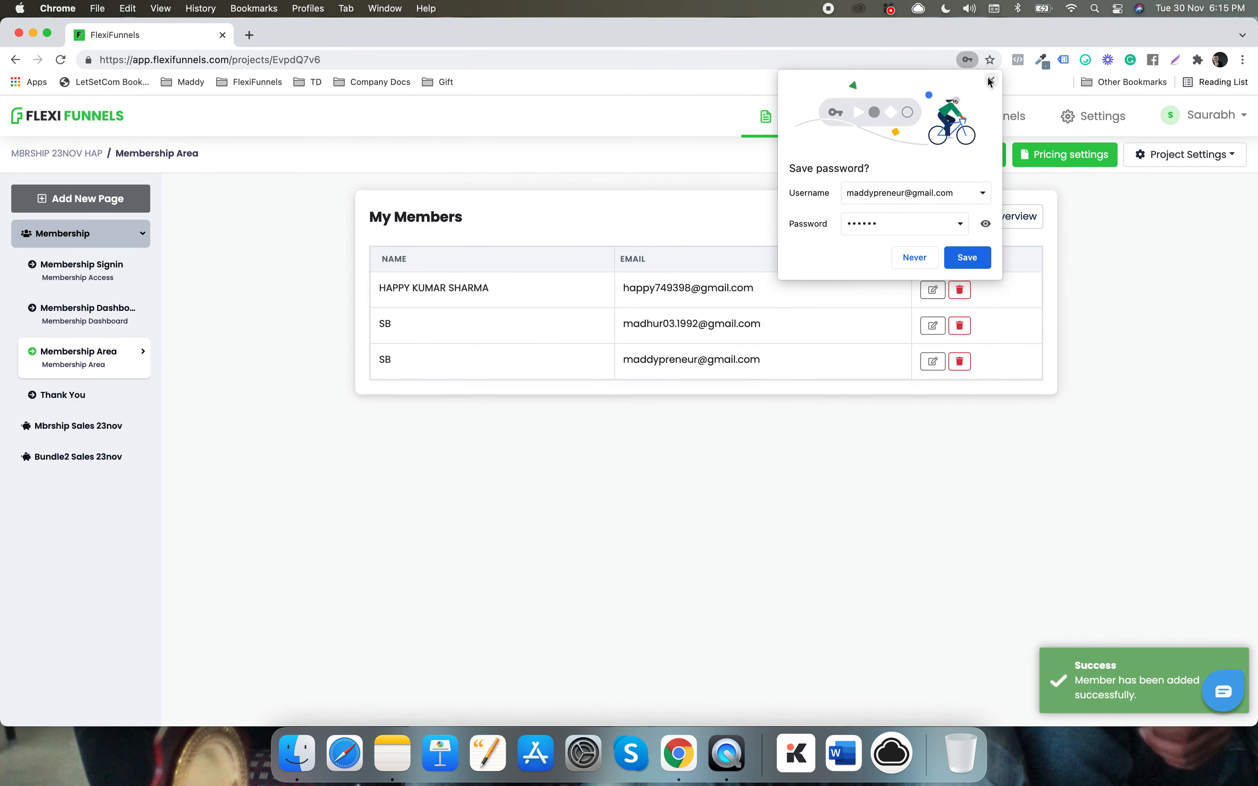
pyautogui.click(990, 81)
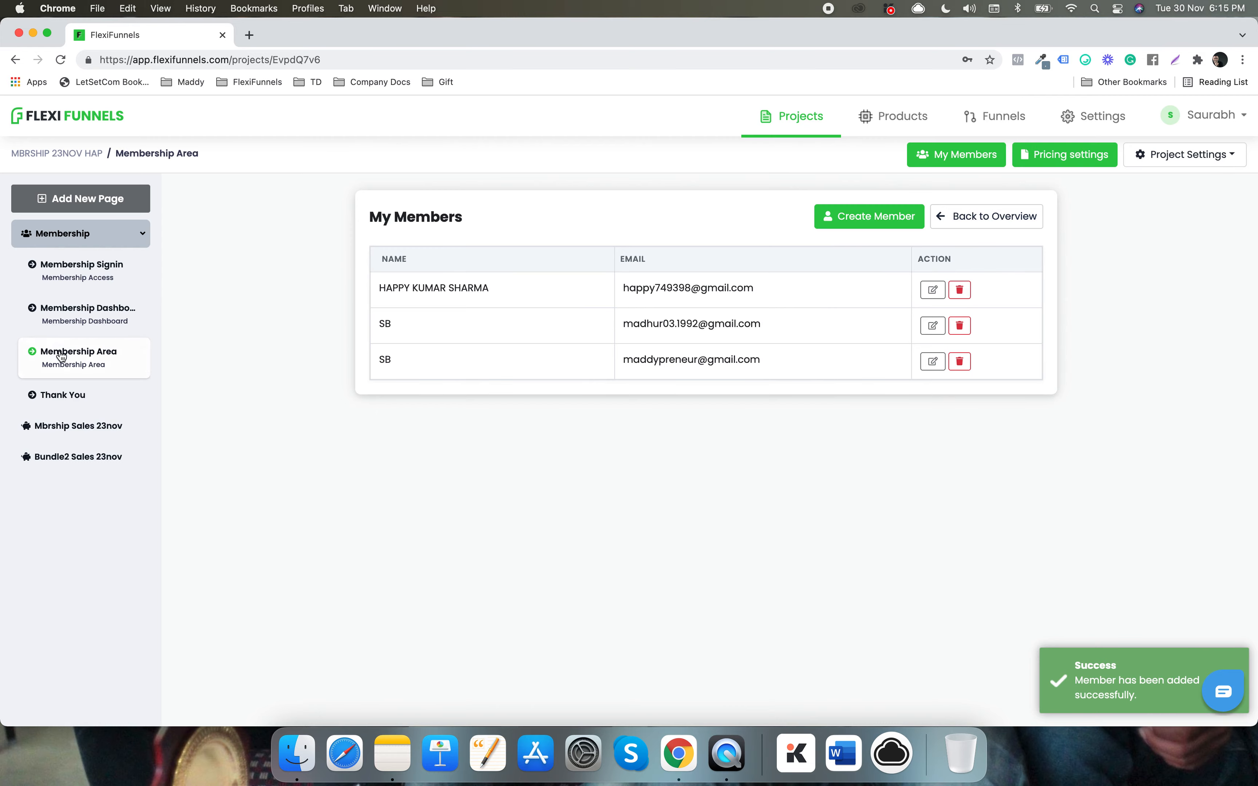
# - Open the Membership Area course content
pyautogui.click(62, 355)
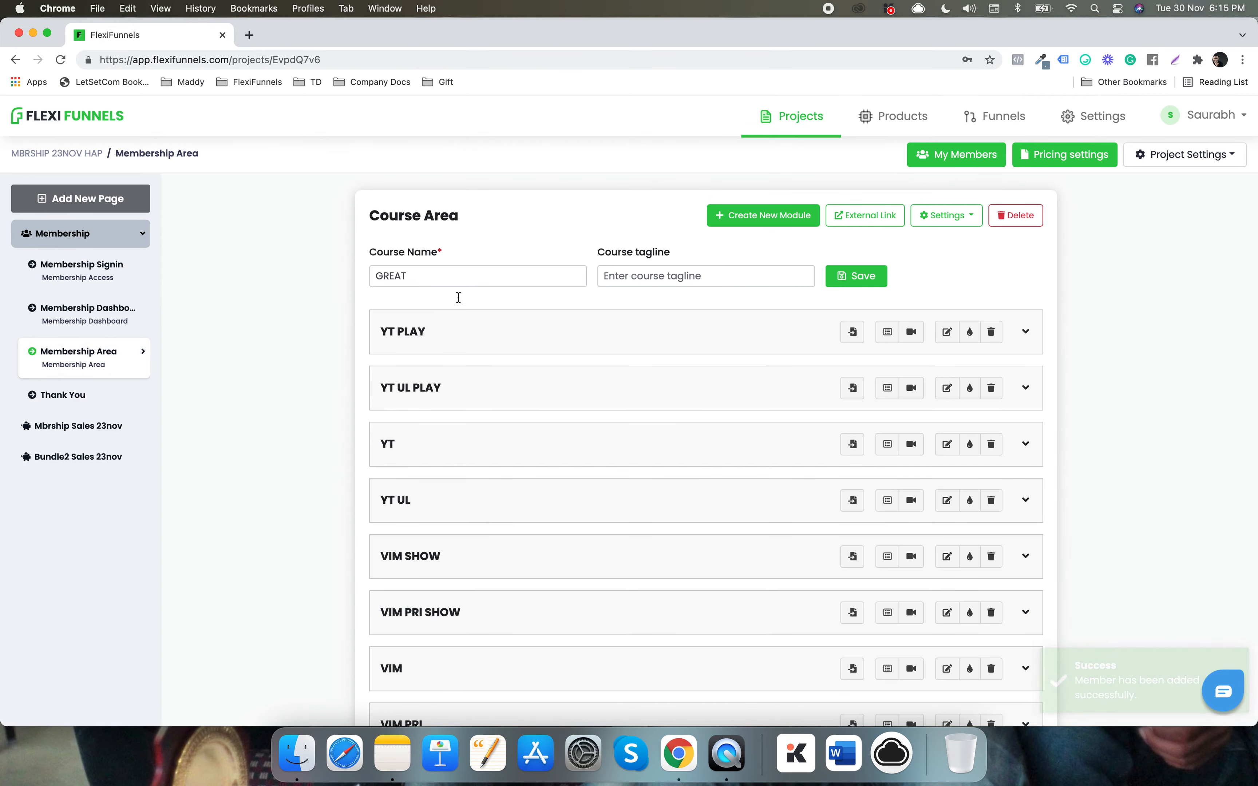
pyautogui.scroll(-3, 505, 359)
pyautogui.scroll(3, 494, 520)
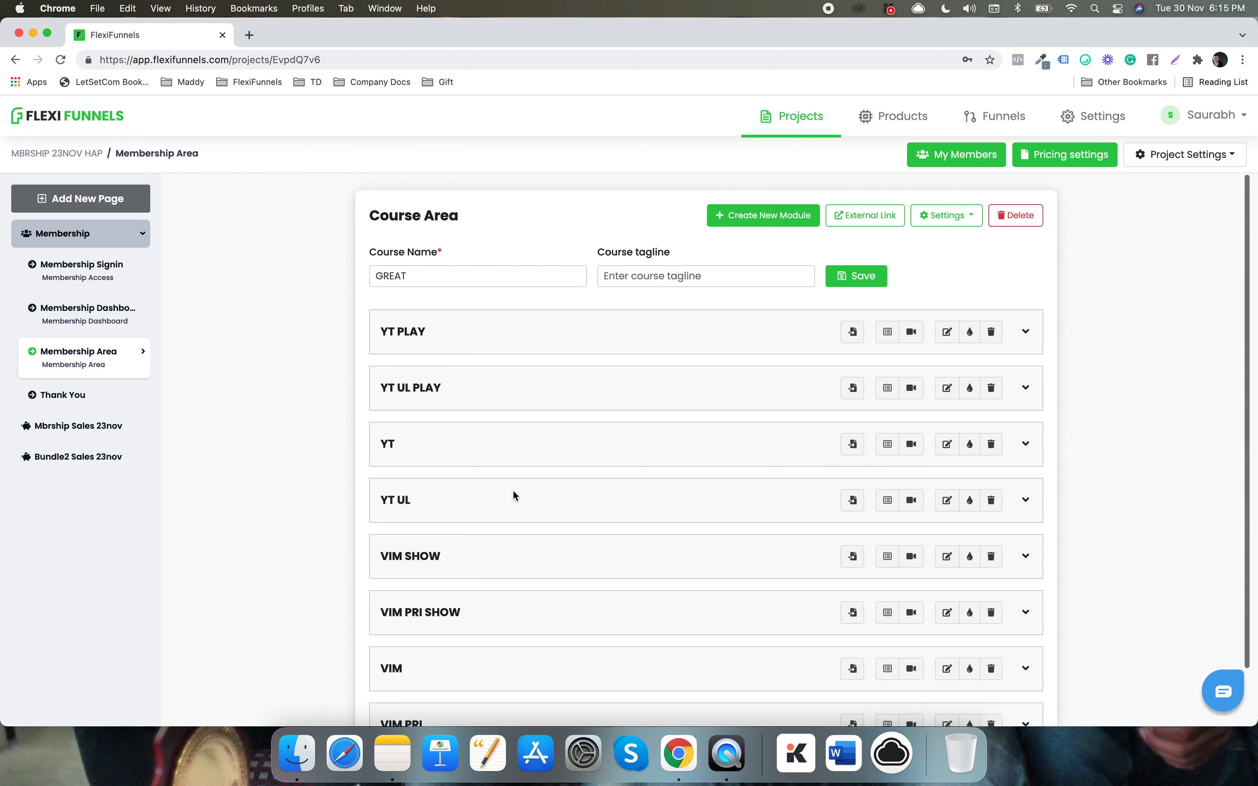
# - Show the pricing bundle contents and list the lessons in the new yt bundle
pyautogui.click(1046, 166)
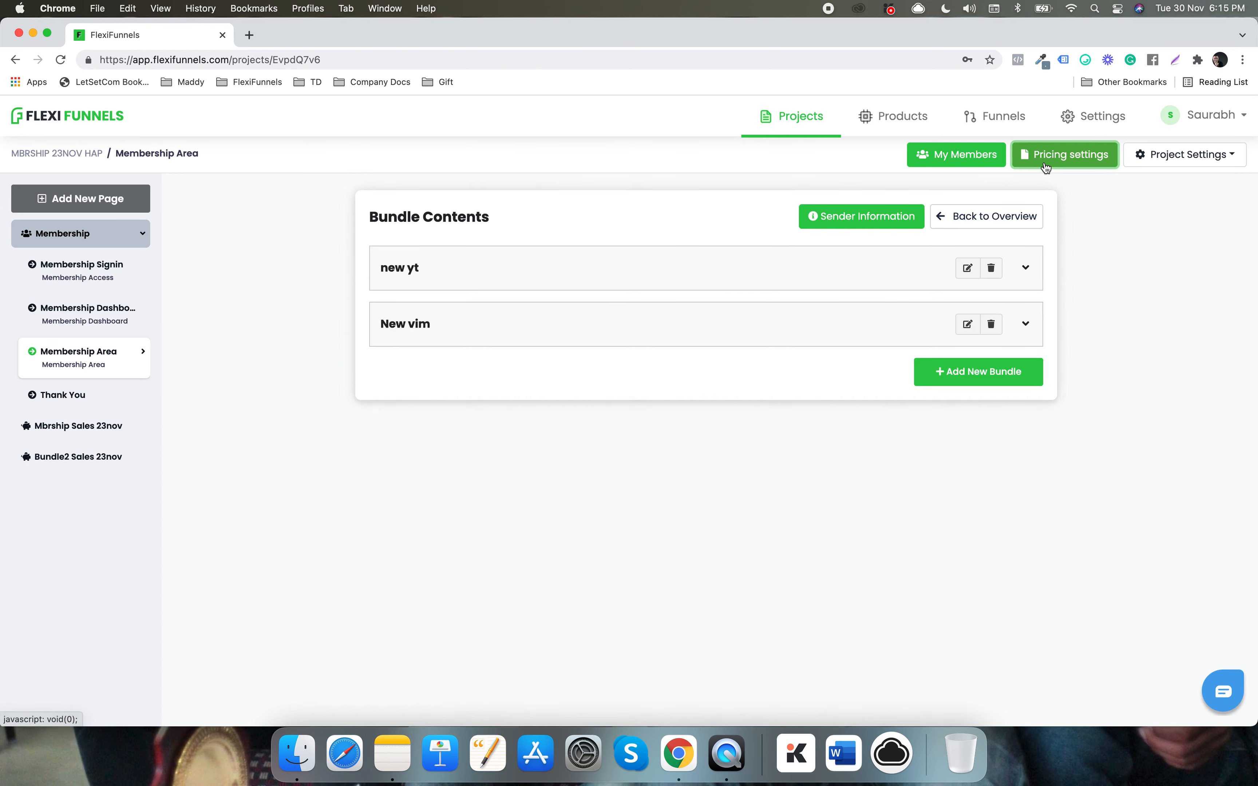
pyautogui.click(1026, 267)
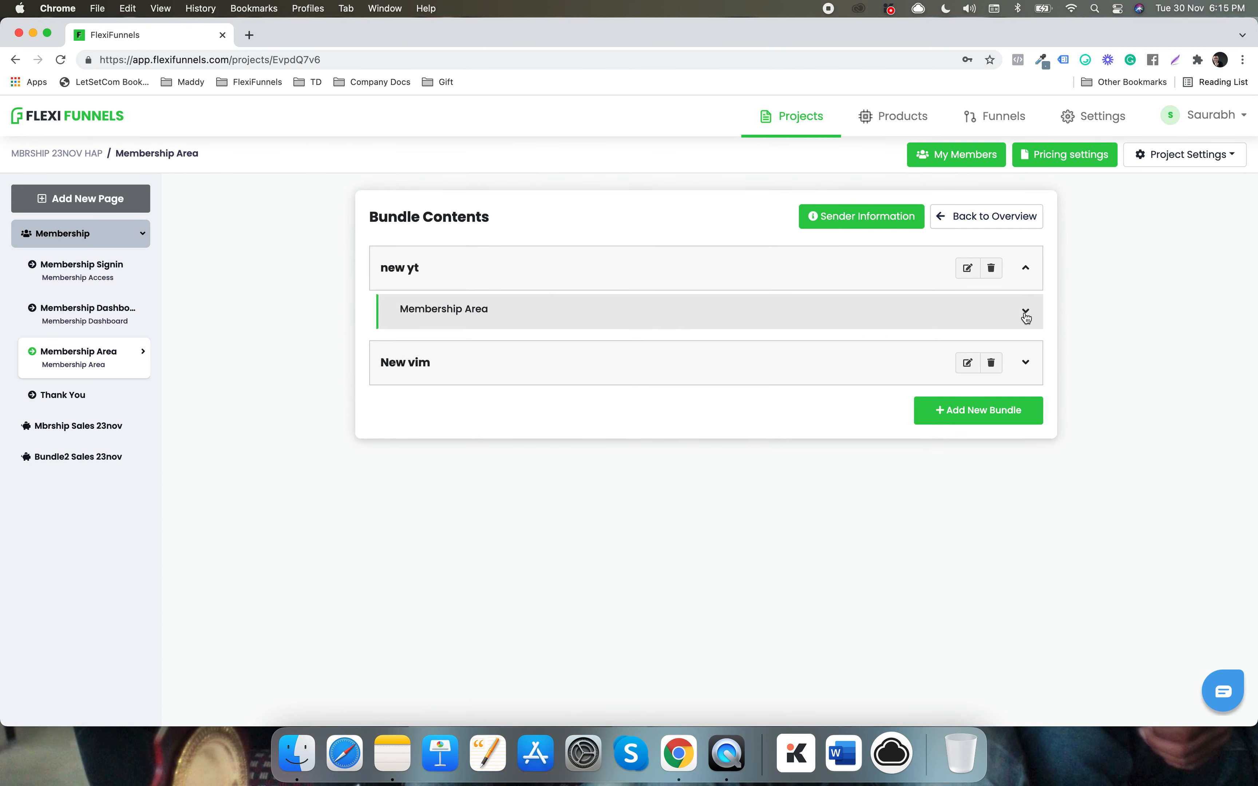
pyautogui.click(1026, 316)
pyautogui.click(1025, 271)
pyautogui.click(1026, 315)
# - List the lessons included in the New vim bundle
pyautogui.scroll(-2, 342, 365)
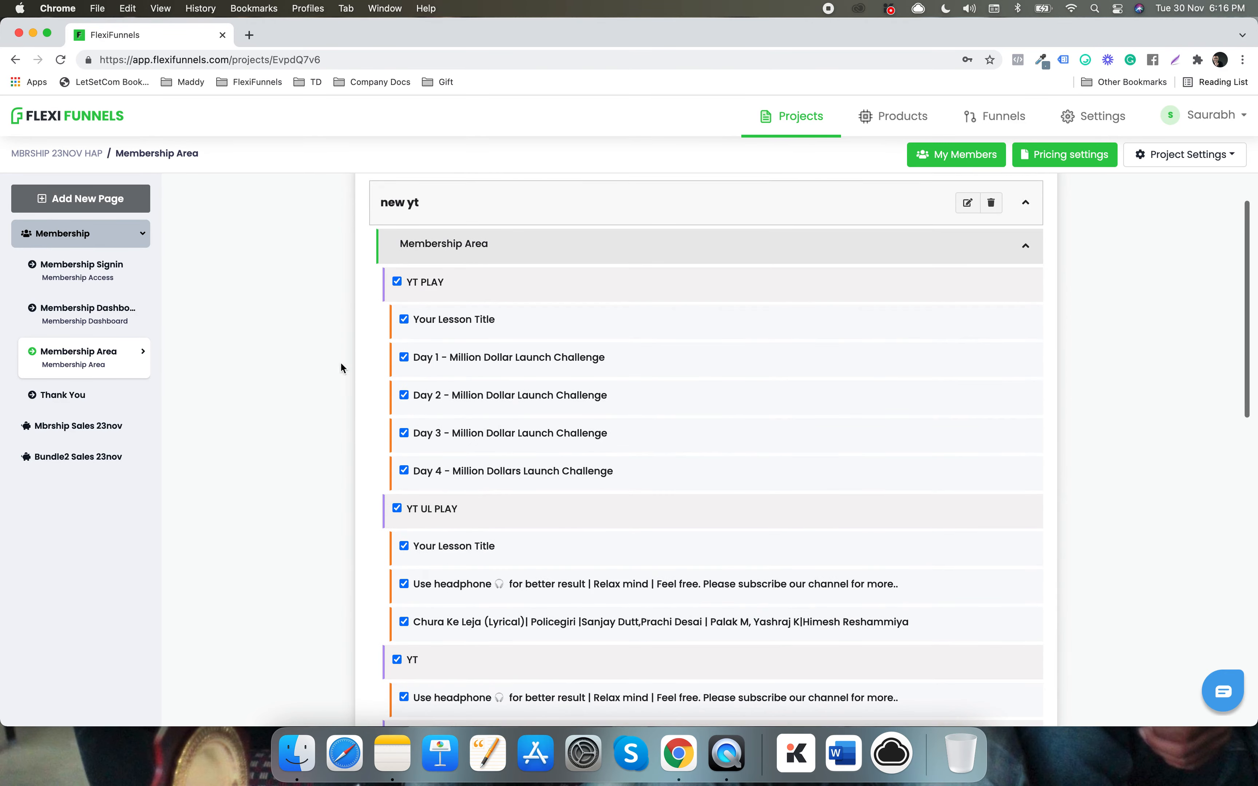
pyautogui.scroll(-5, 416, 463)
pyautogui.scroll(-3, 442, 463)
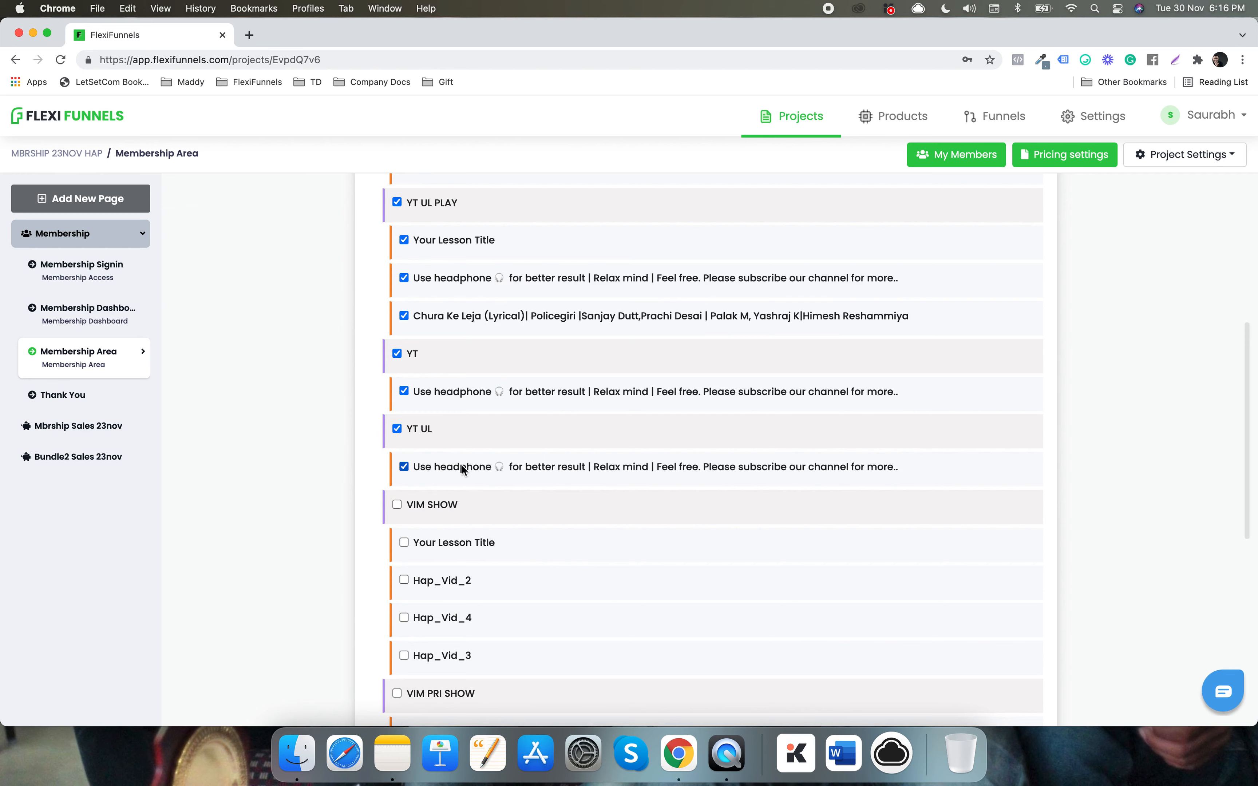
pyautogui.scroll(-2, 462, 466)
pyautogui.scroll(-1, 452, 416)
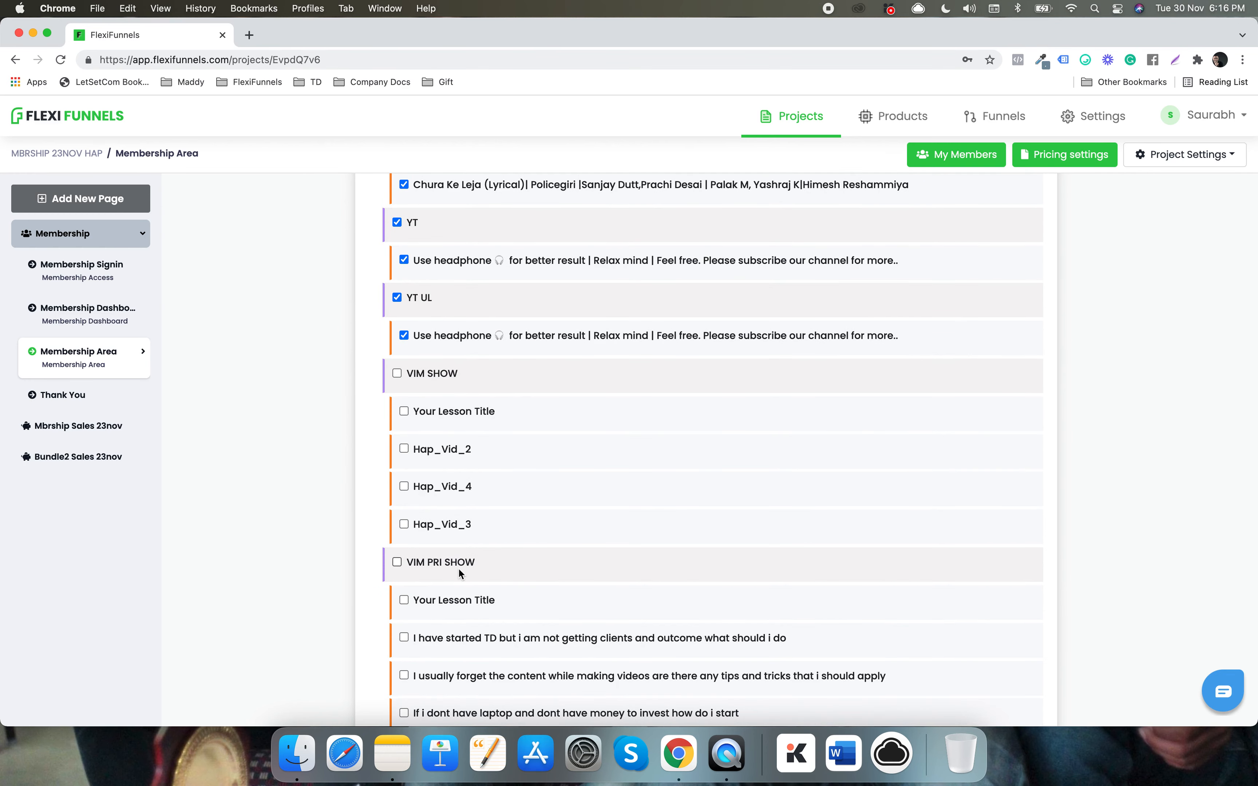
pyautogui.scroll(-5, 523, 455)
pyautogui.scroll(-2, 524, 456)
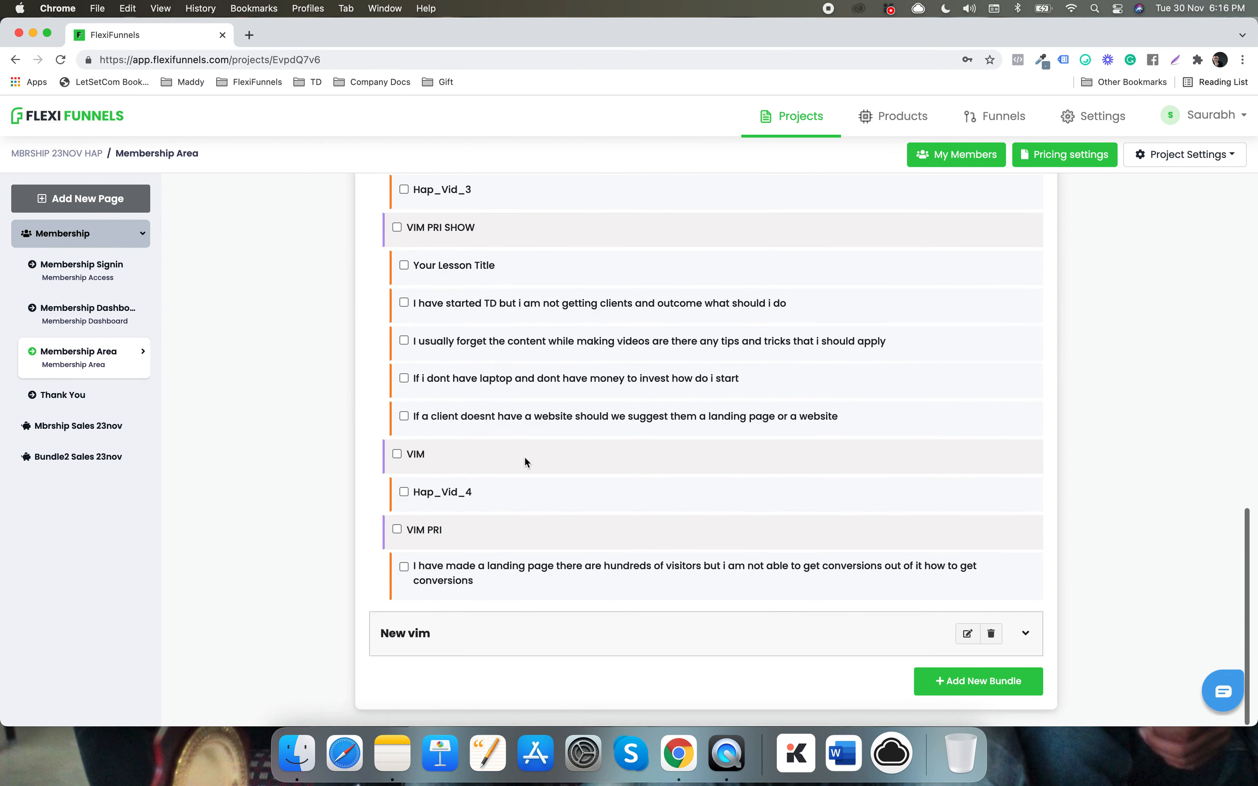
pyautogui.click(1025, 634)
pyautogui.scroll(-1, 1026, 624)
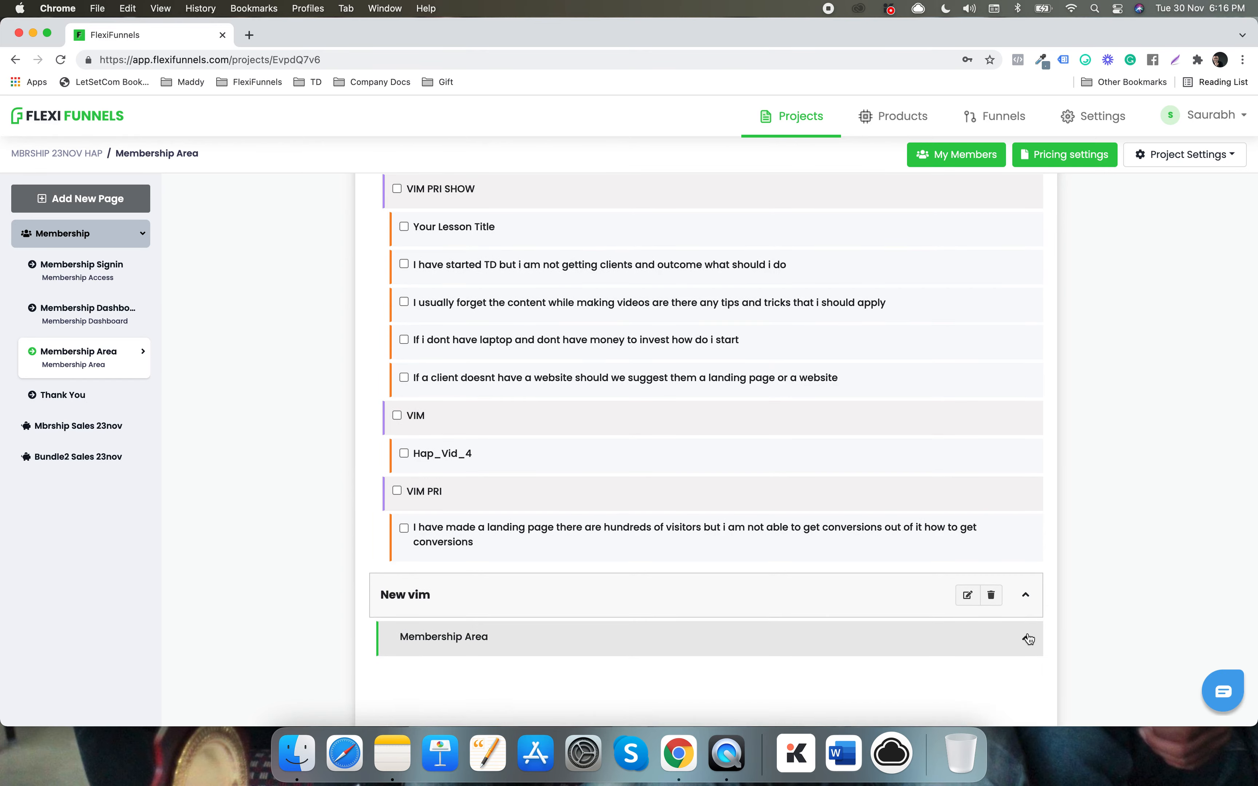
pyautogui.click(1026, 637)
# - Collapse the lesson lists of both the new yt and New vim bundles
pyautogui.scroll(-10, 1027, 632)
pyautogui.scroll(-8, 1027, 632)
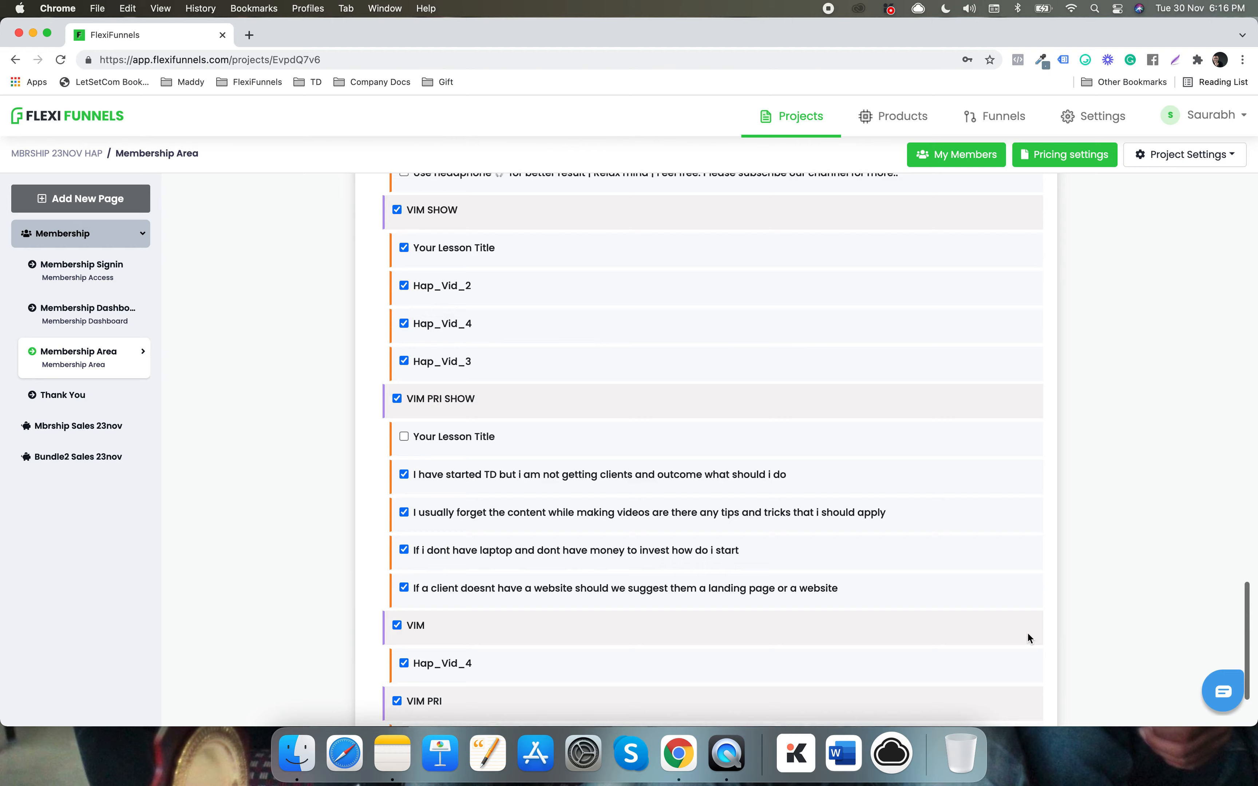
pyautogui.scroll(-3, 582, 479)
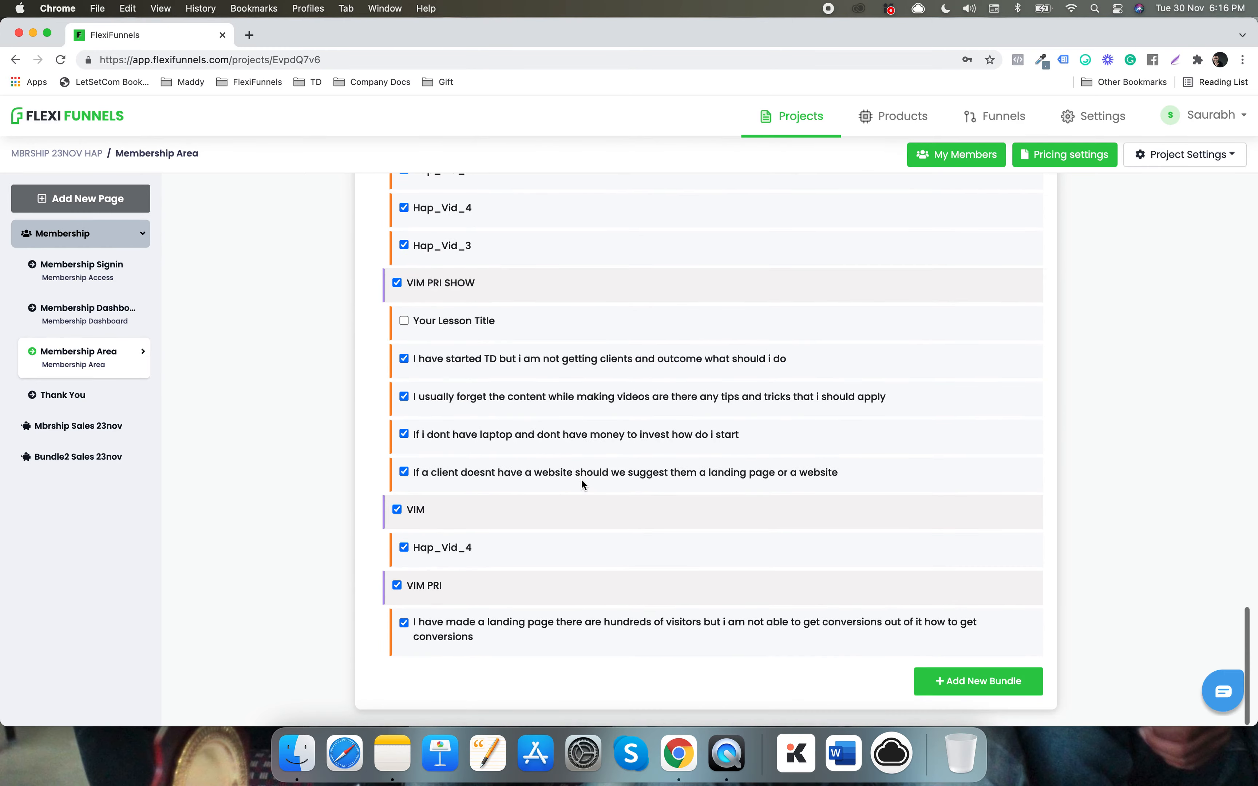
pyautogui.scroll(15, 615, 434)
pyautogui.scroll(20, 614, 433)
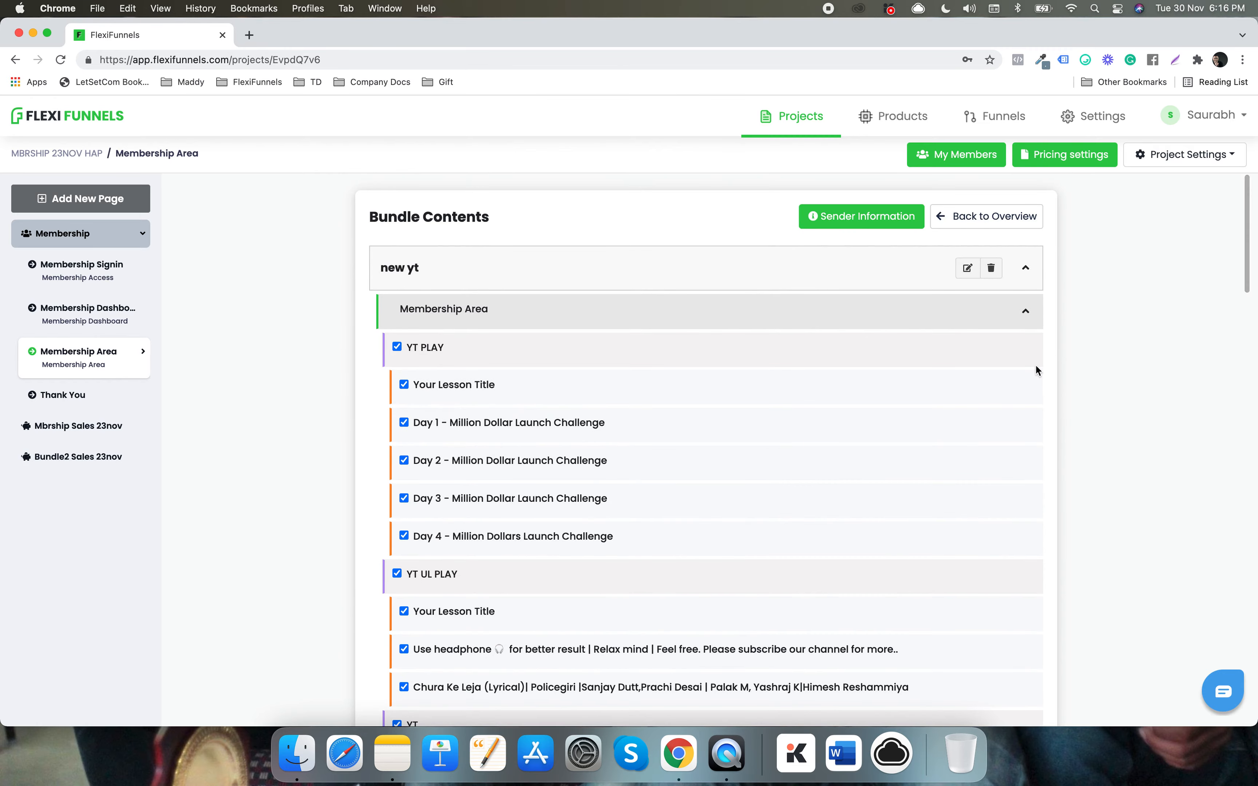
pyautogui.click(1025, 312)
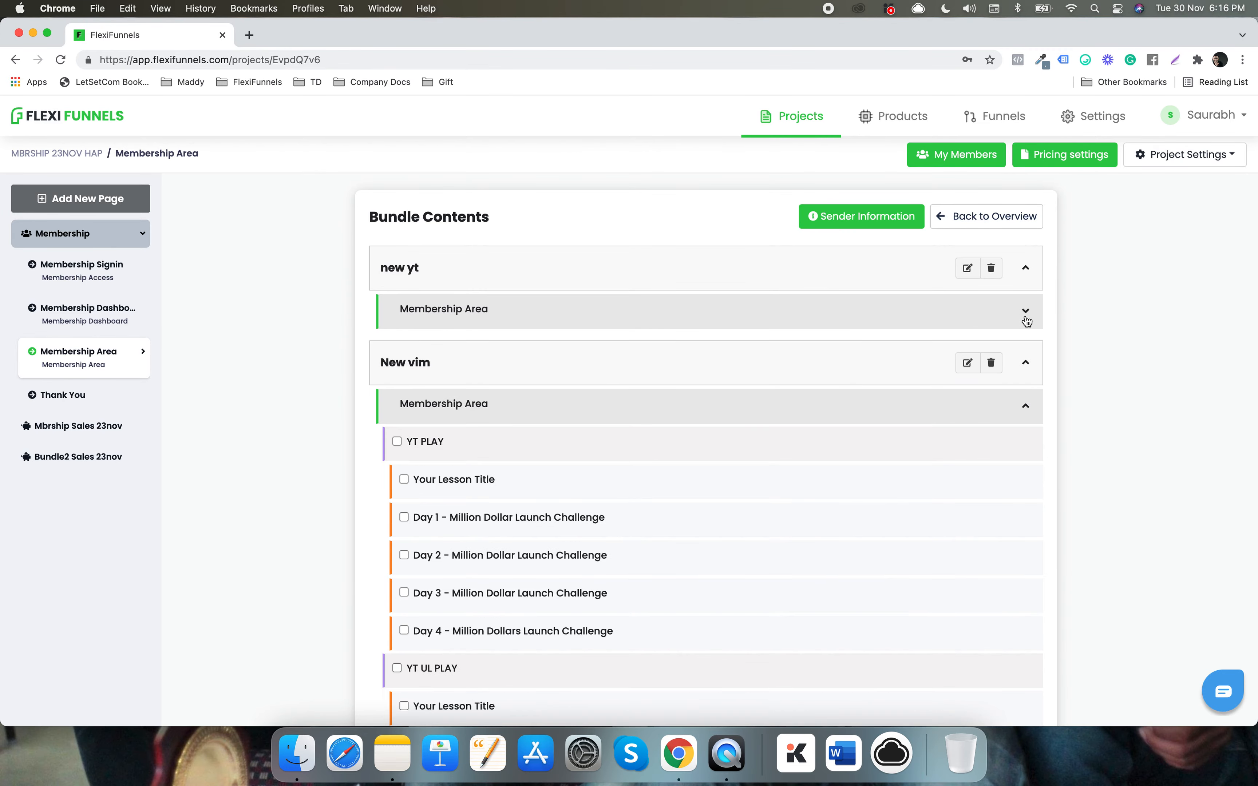
pyautogui.click(1027, 408)
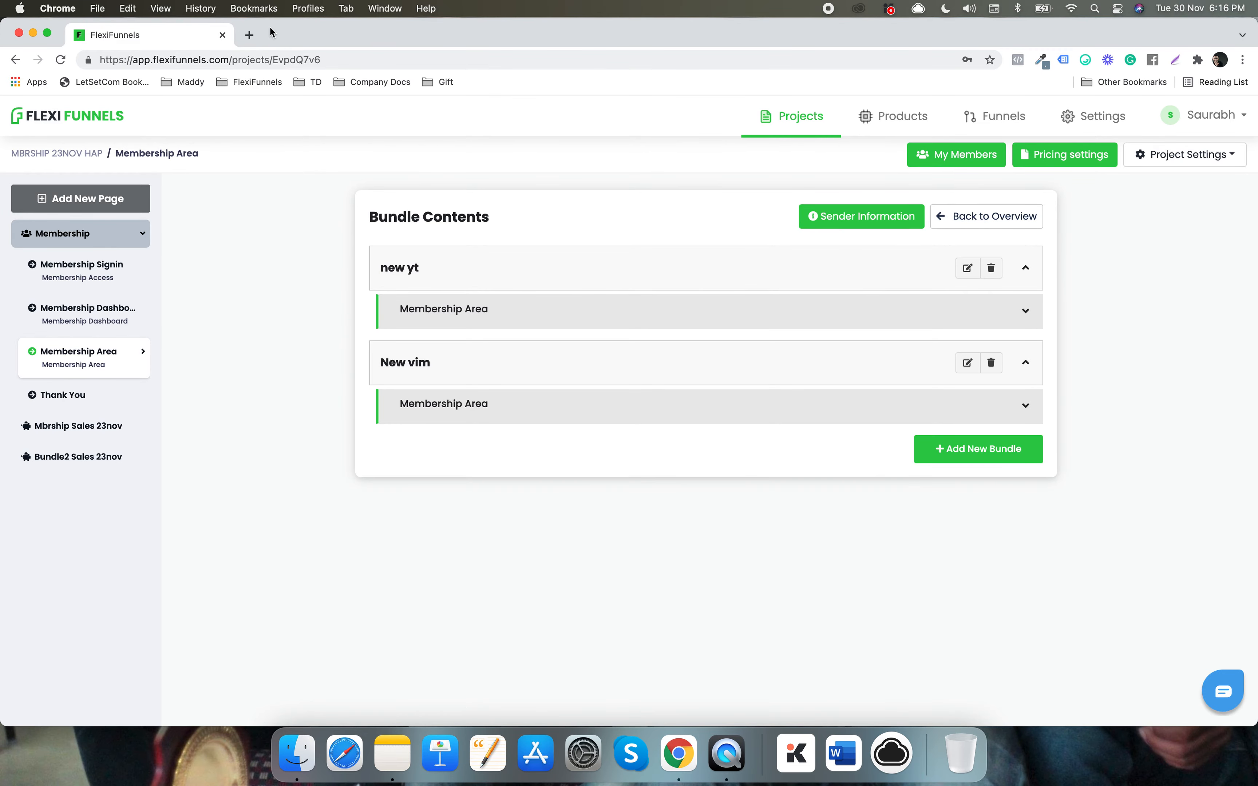
pyautogui.click(247, 34)
# - Load Gmail in a new tab and open the Congratulations! Welcome to GREAT1 email from Updates
pyautogui.write('https://gmail.com')
pyautogui.press('Return')
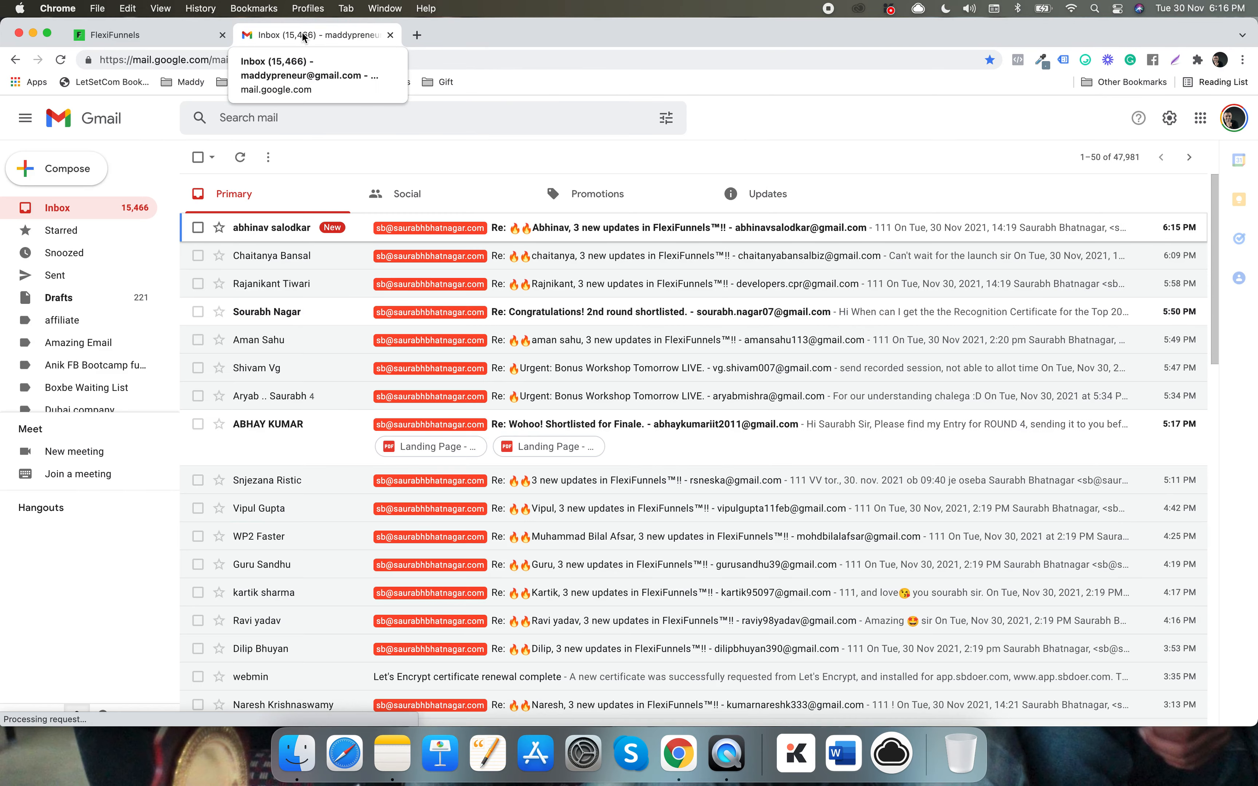
pyautogui.click(773, 187)
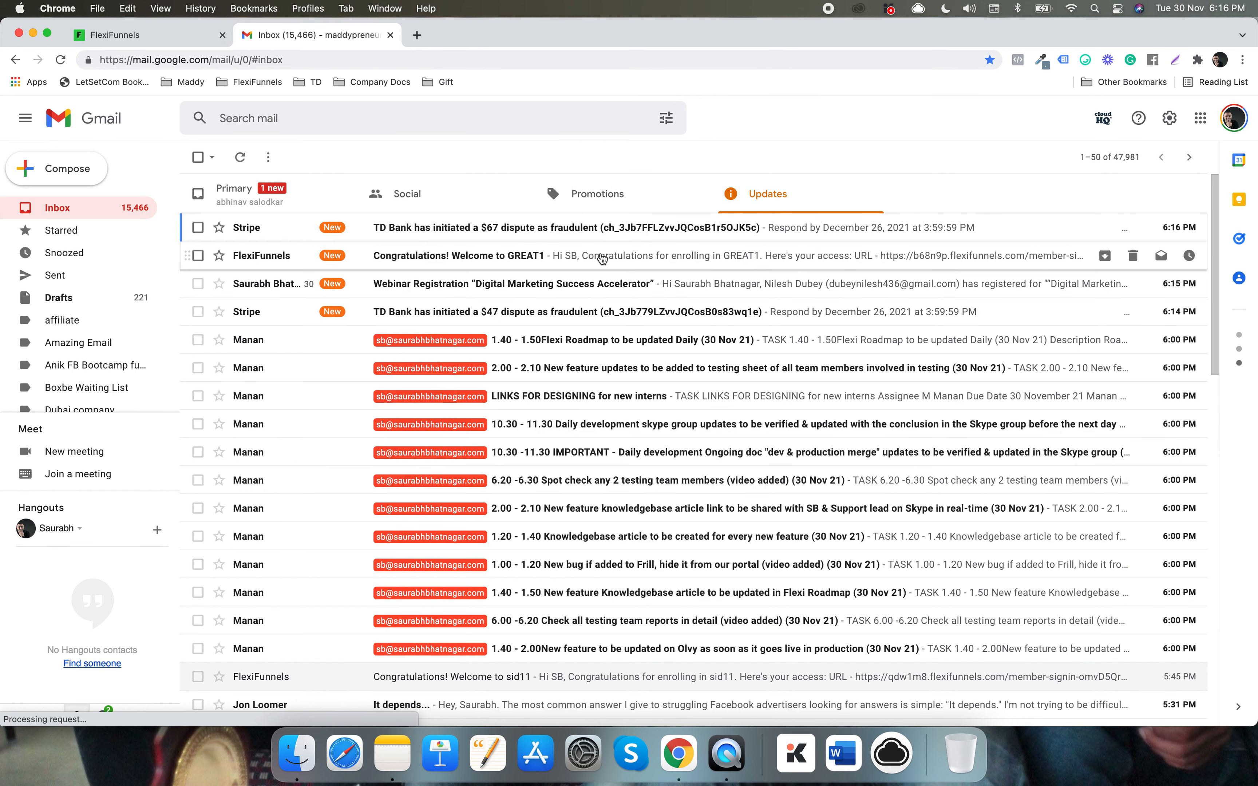
pyautogui.click(581, 259)
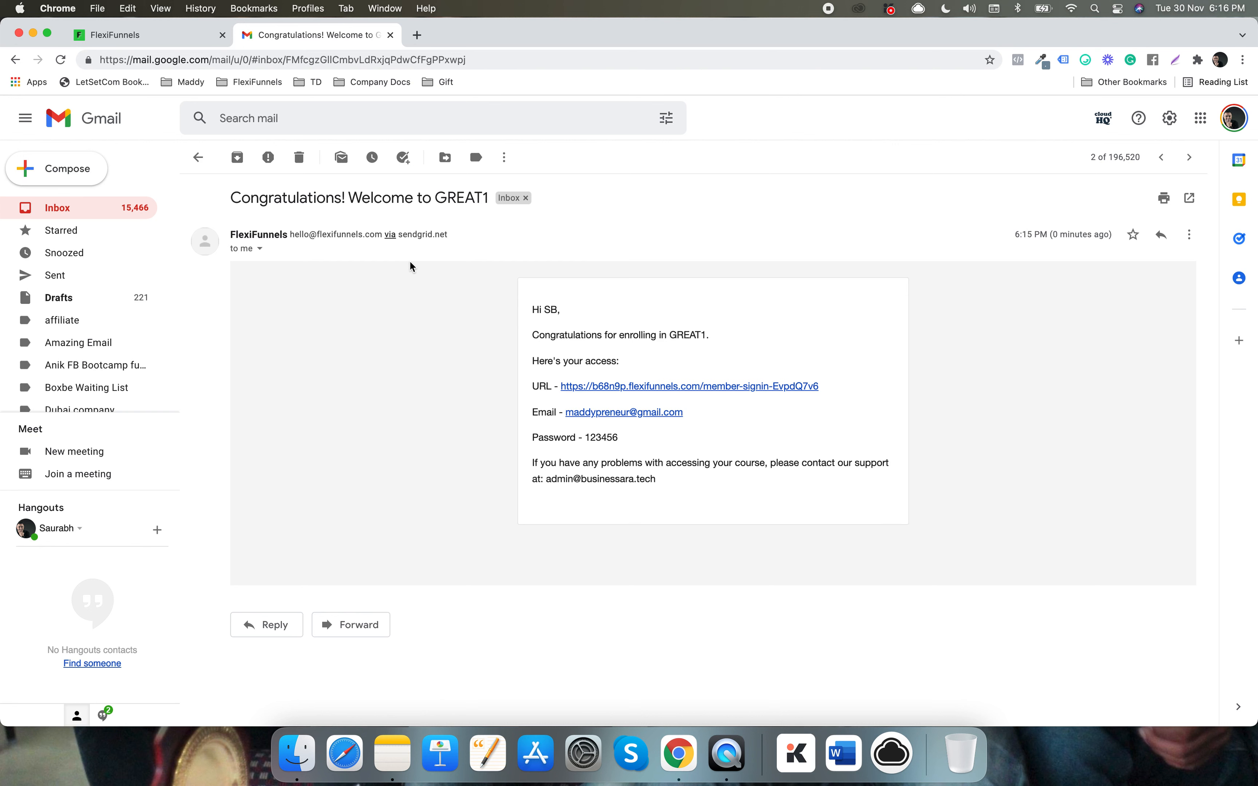
# - Point out the subject and product name GREAT1, then open the member sign-in link
pyautogui.moveTo(287, 199); pyautogui.dragTo(492, 202)
pyautogui.click(425, 200)
pyautogui.click(491, 202)
pyautogui.click(642, 389)
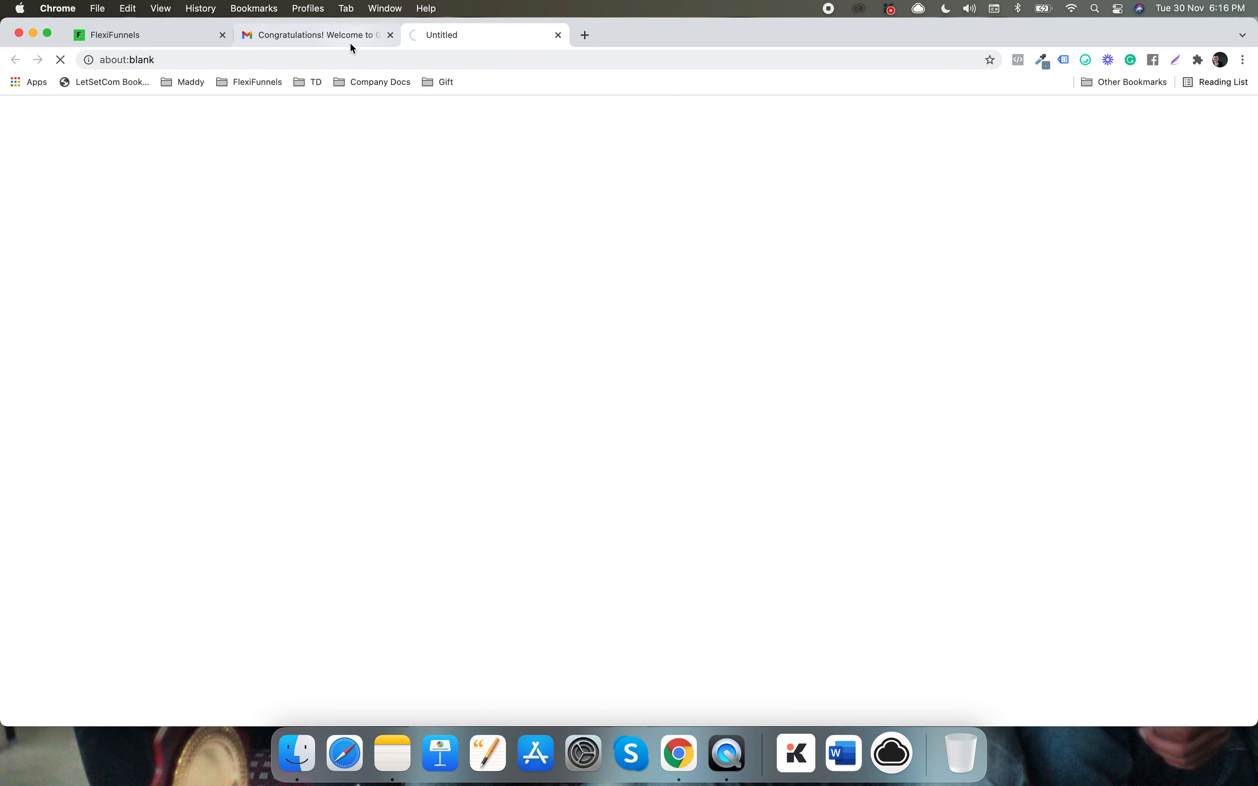
# - Copy the login e-mail from the welcome message into the sign-in e-mail field
pyautogui.click(350, 37)
pyautogui.moveTo(687, 413); pyautogui.dragTo(565, 412)
pyautogui.press('super+c')
pyautogui.click(459, 39)
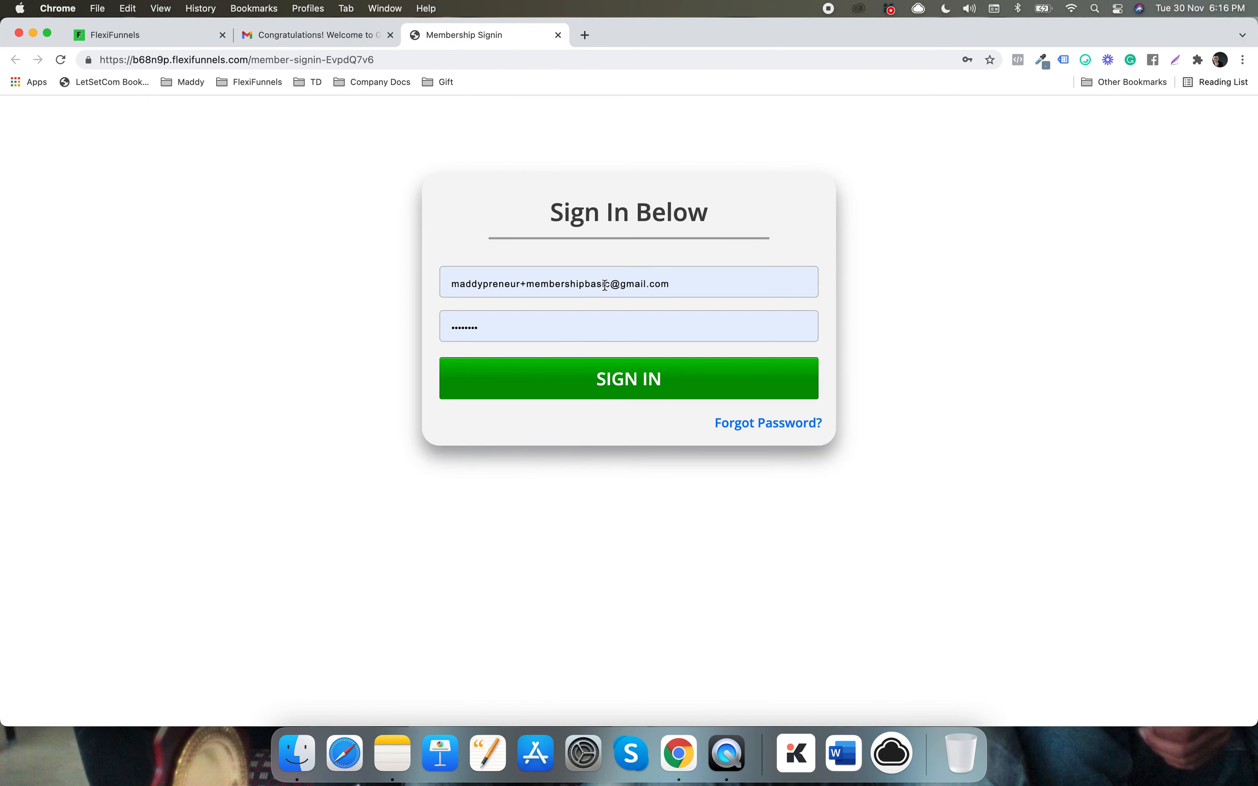
pyautogui.click(605, 286)
pyautogui.press('super+a')
pyautogui.press('super+v')
pyautogui.click(378, 240)
# - Paste the emailed password into the sign-in password field and sign in
pyautogui.click(355, 37)
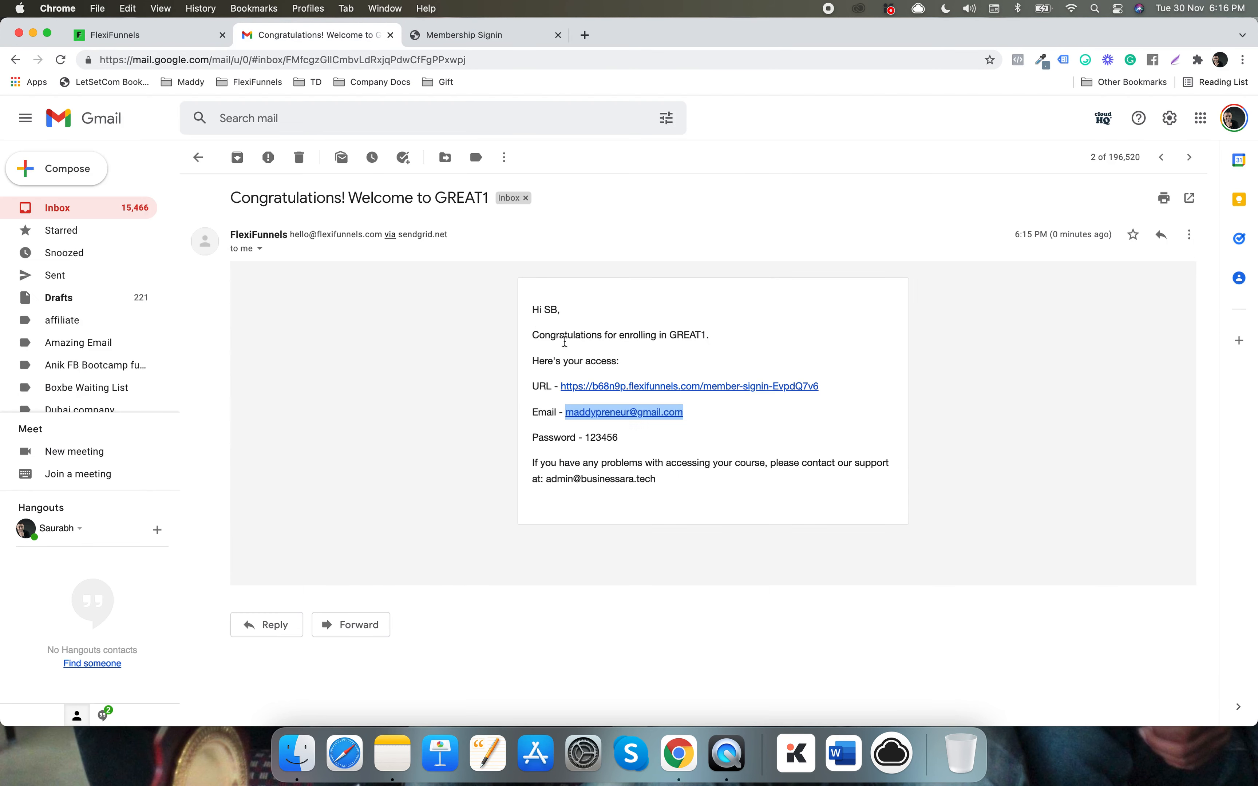
pyautogui.doubleClick(600, 437)
pyautogui.press('super+c')
pyautogui.click(493, 42)
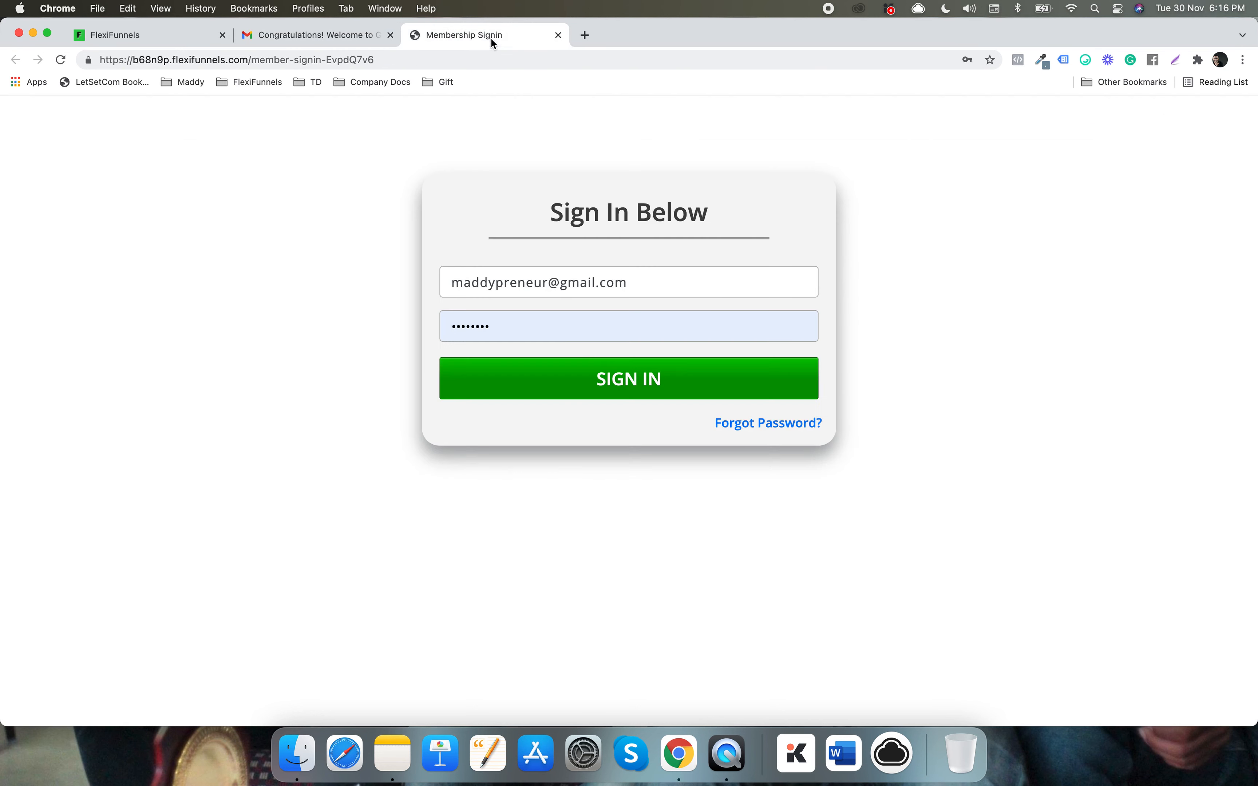
pyautogui.click(573, 329)
pyautogui.press('super+a')
pyautogui.press('super+v')
pyautogui.click(390, 326)
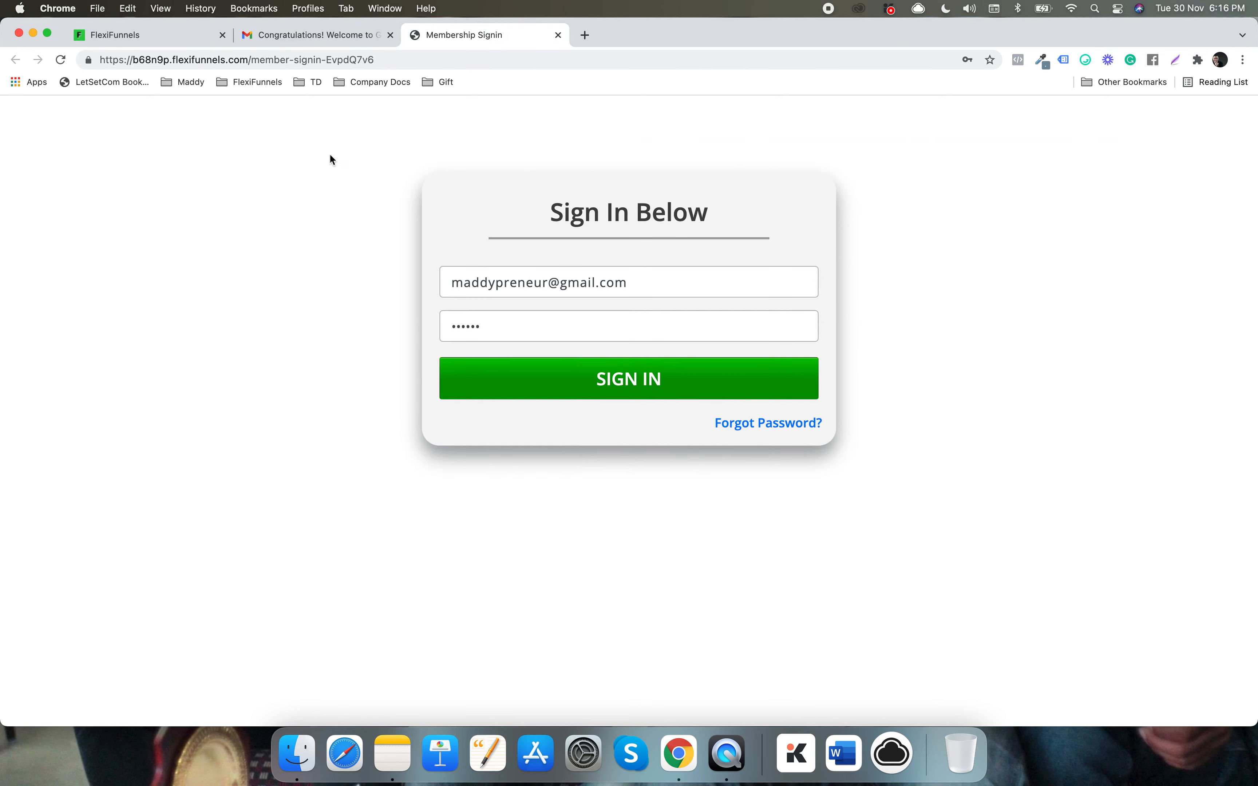
pyautogui.click(645, 387)
# - Switch to the GREAT1 welcome email in Gmail and clear the password highlight
pyautogui.click(312, 35)
pyautogui.click(442, 305)
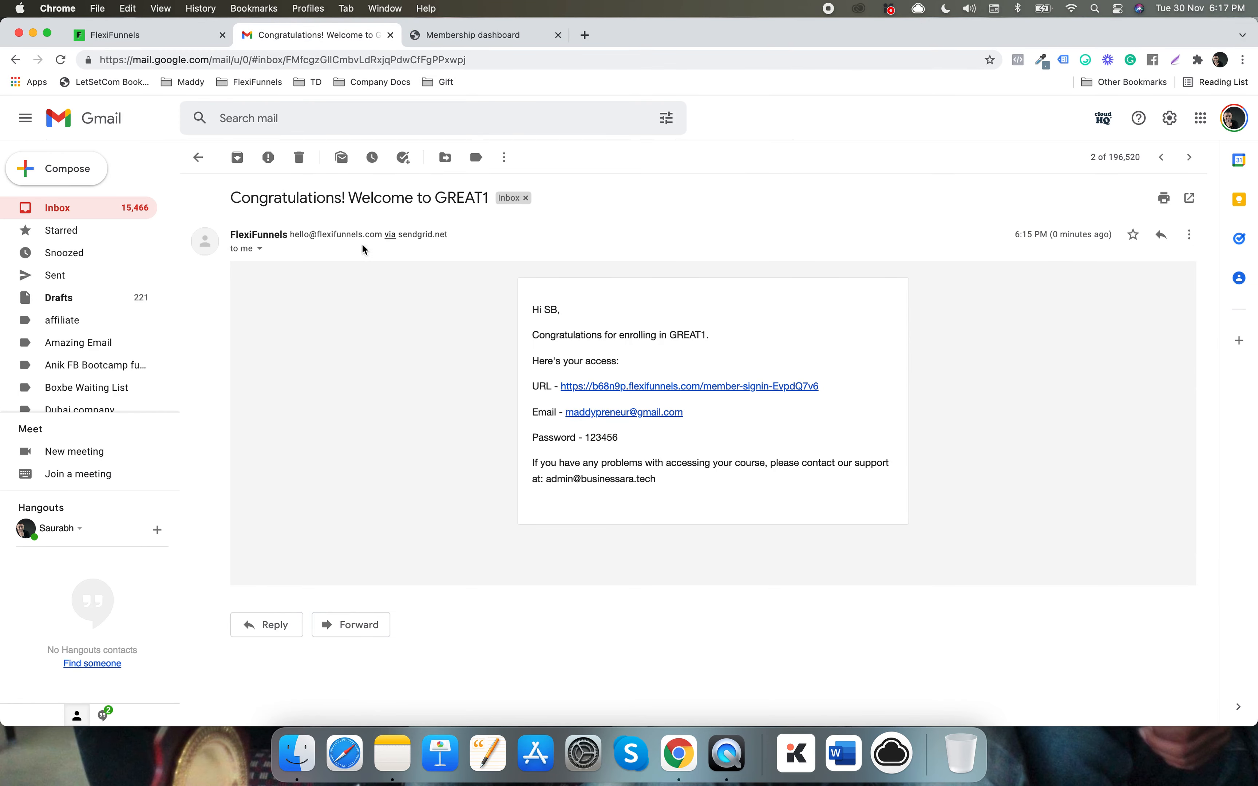
pyautogui.moveTo(232, 234)
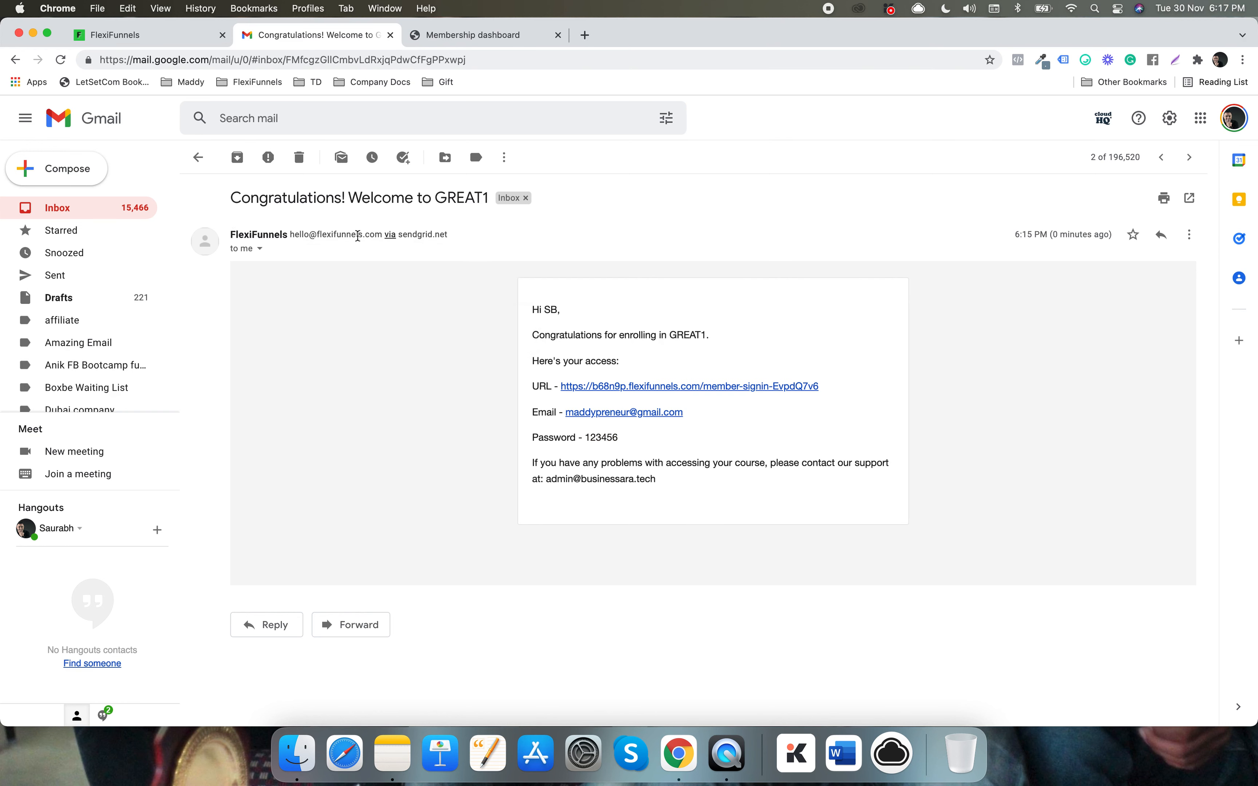
# - Review the Sender information dialog (sender name admin) and close it without saving
pyautogui.click(193, 47)
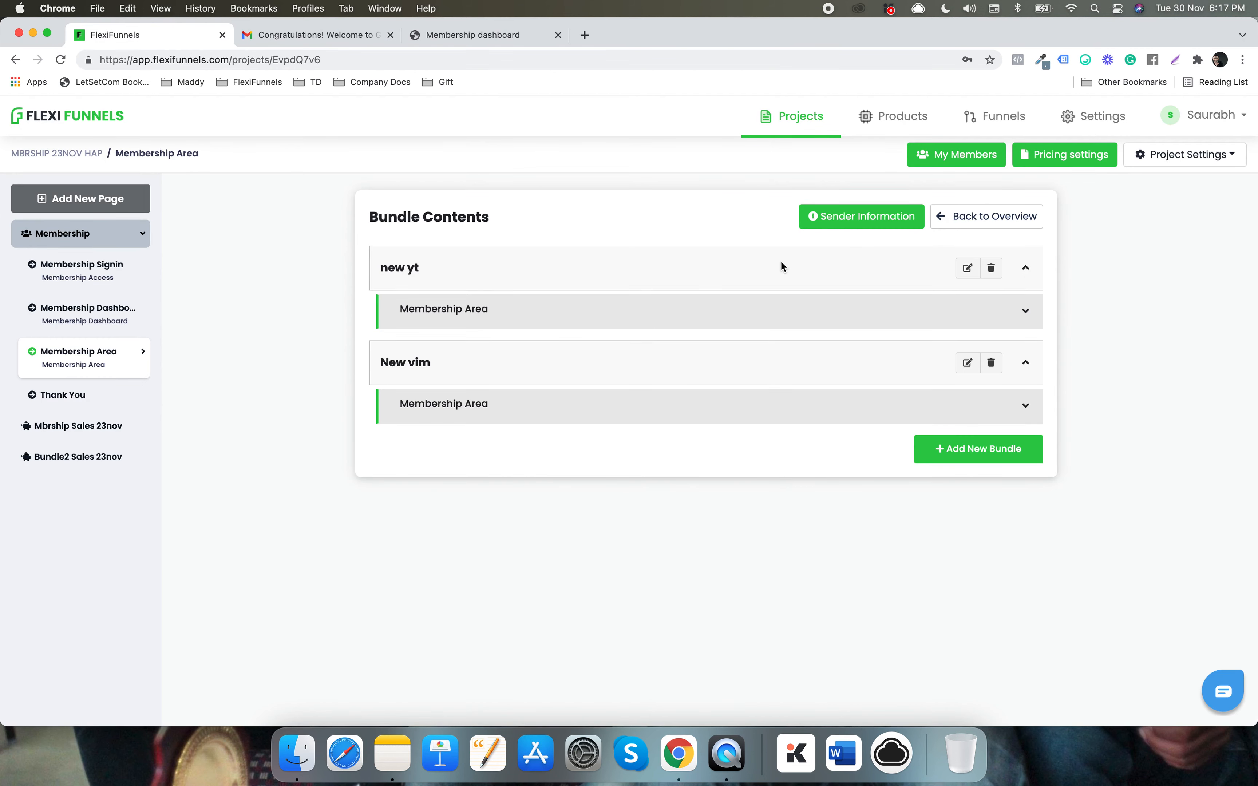
pyautogui.click(837, 228)
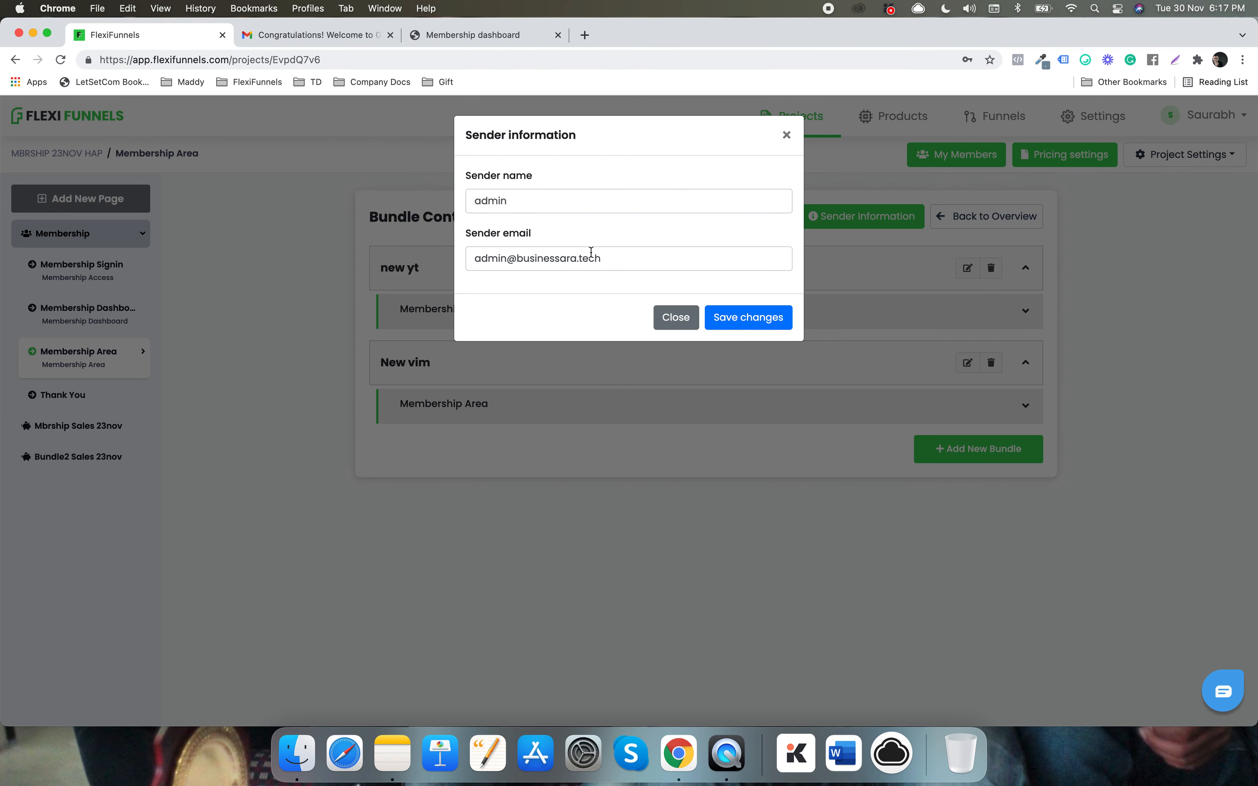
pyautogui.click(786, 136)
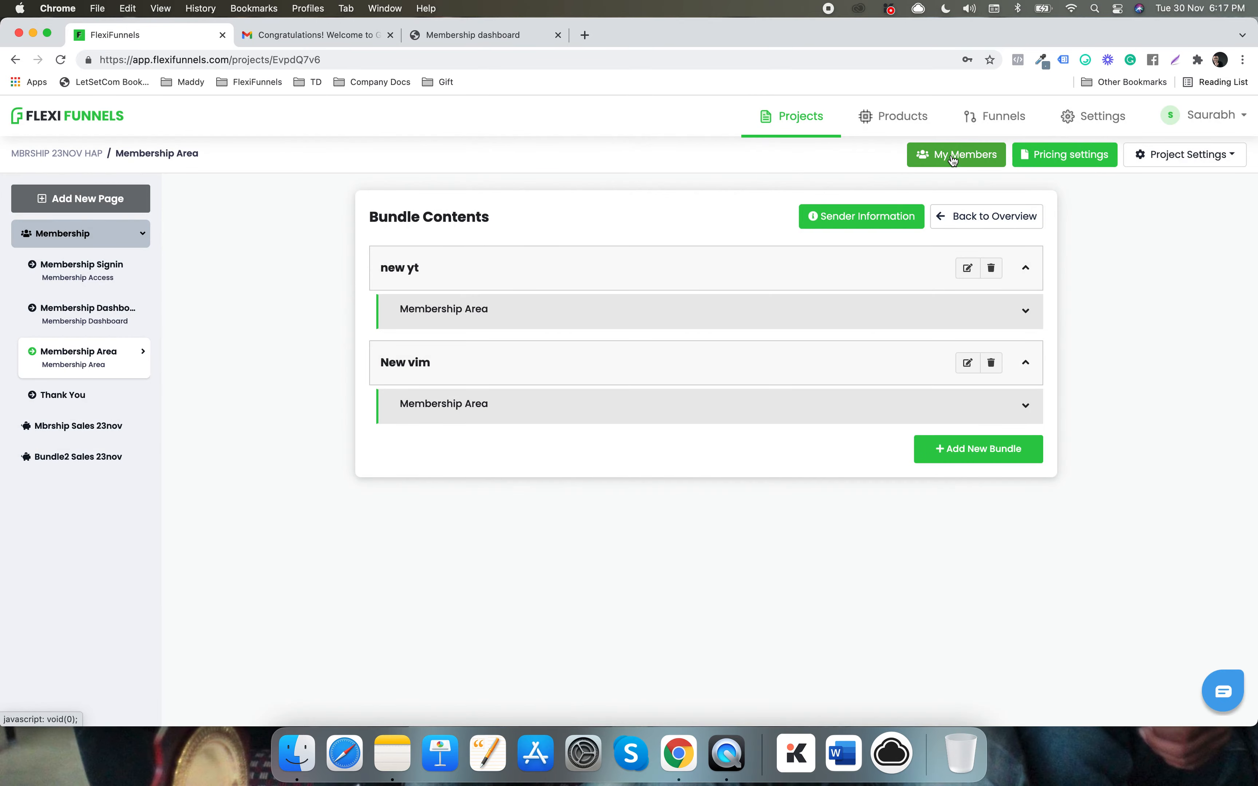
pyautogui.click(301, 37)
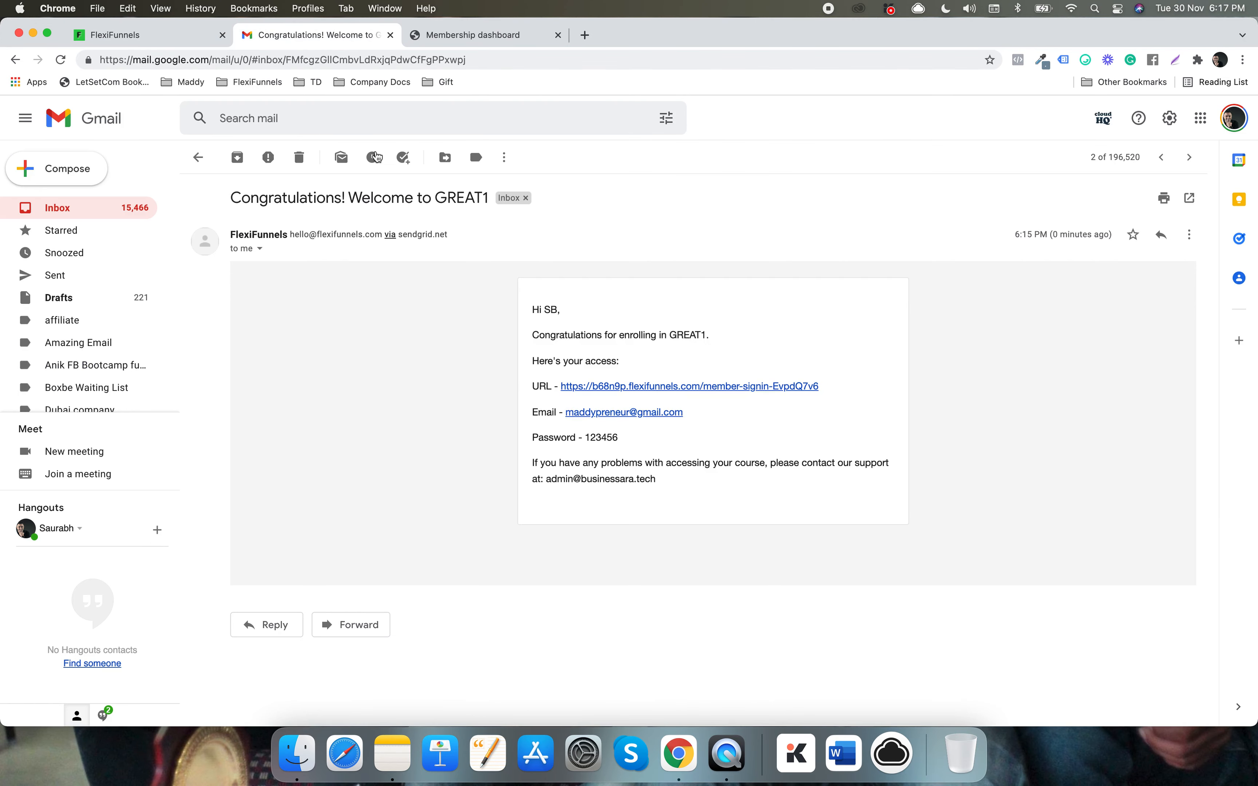
# - Open the GREAT course as the member and view the Day 1, Day 2 and Day 3 lessons
pyautogui.click(541, 27)
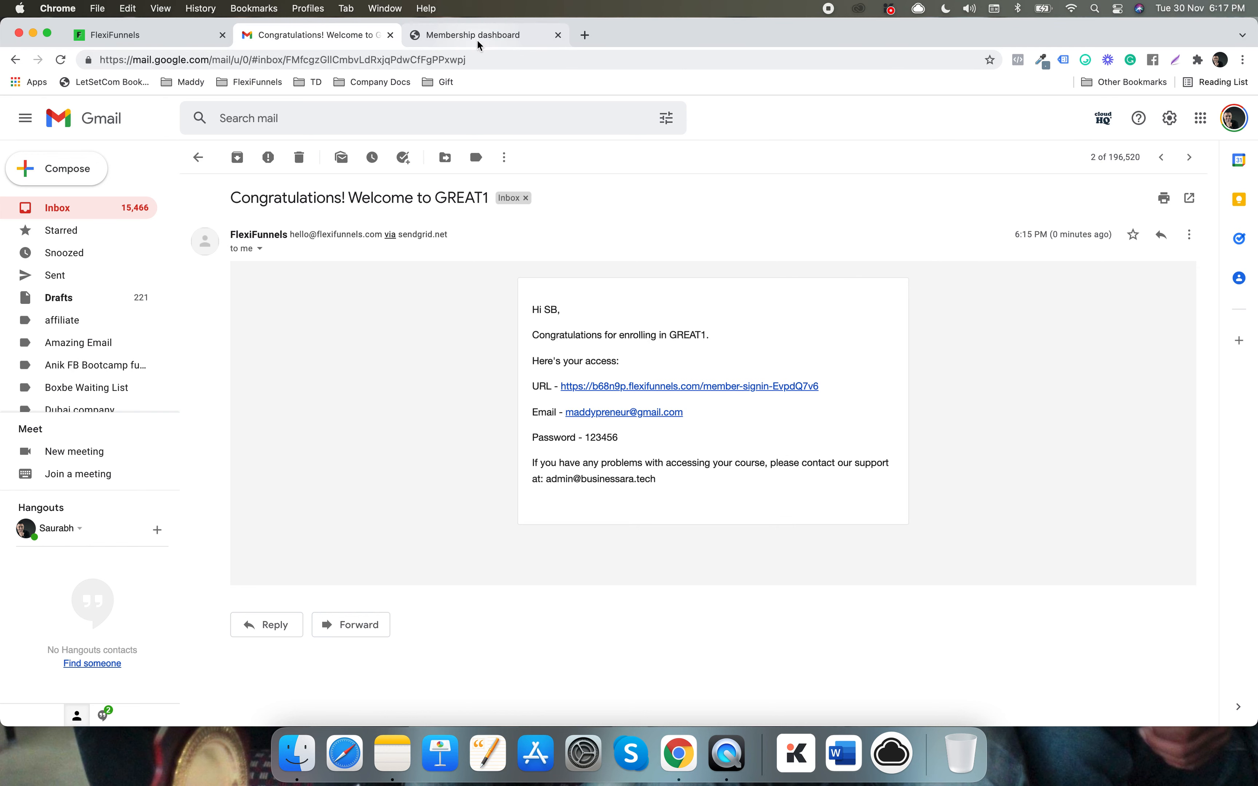
pyautogui.click(959, 257)
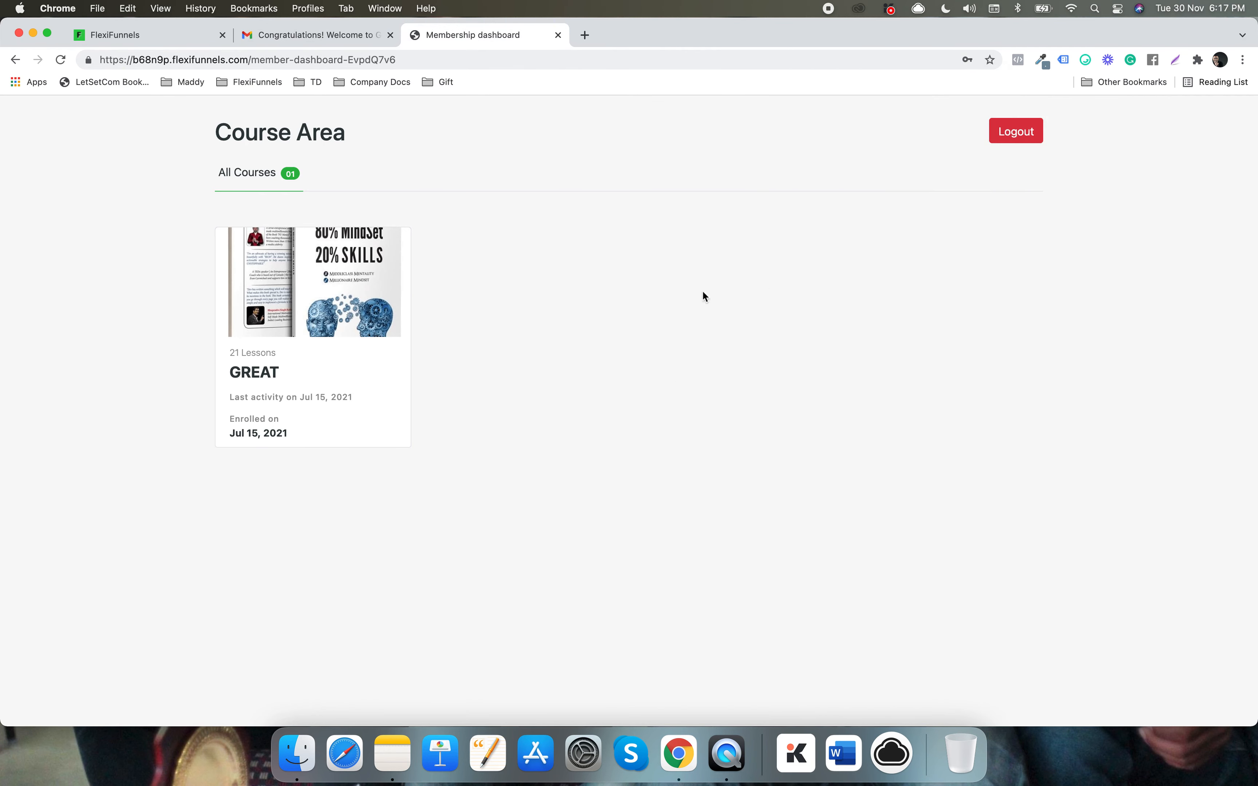
pyautogui.click(249, 375)
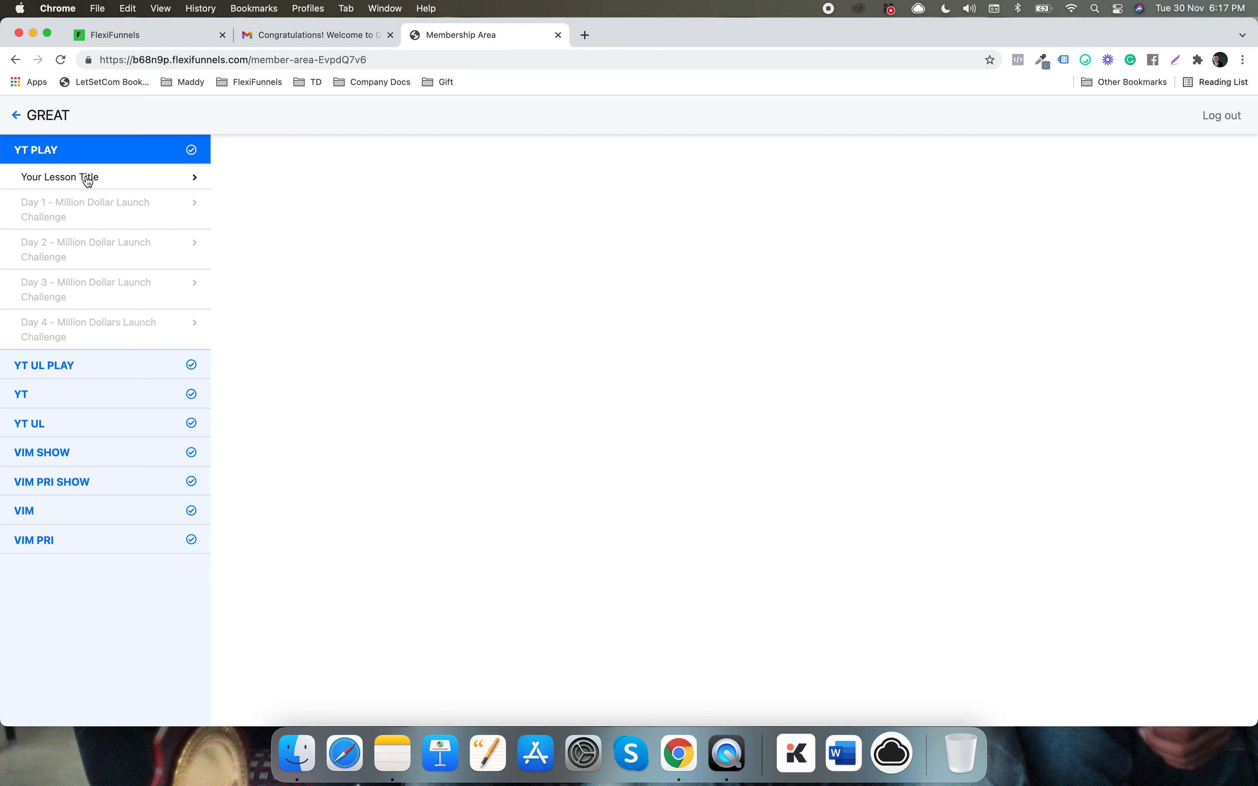
pyautogui.click(63, 213)
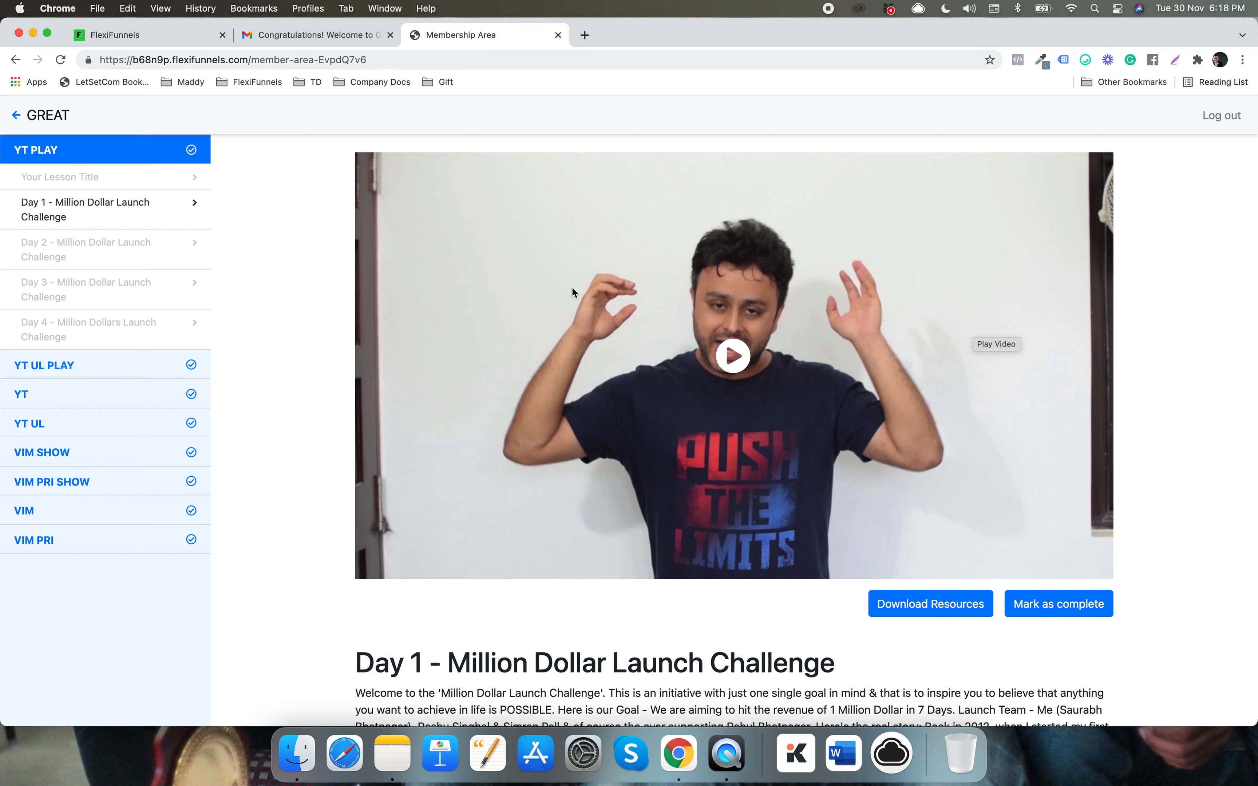
pyautogui.click(107, 247)
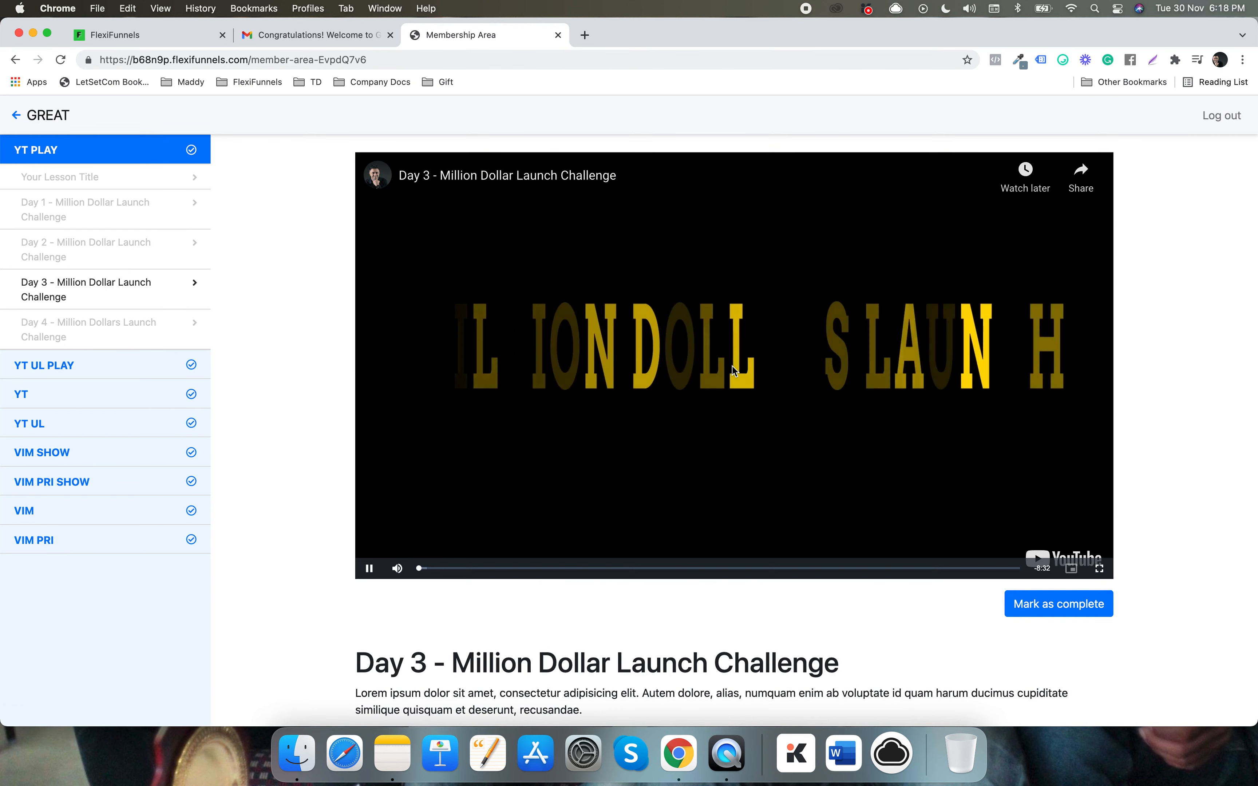
pyautogui.click(369, 569)
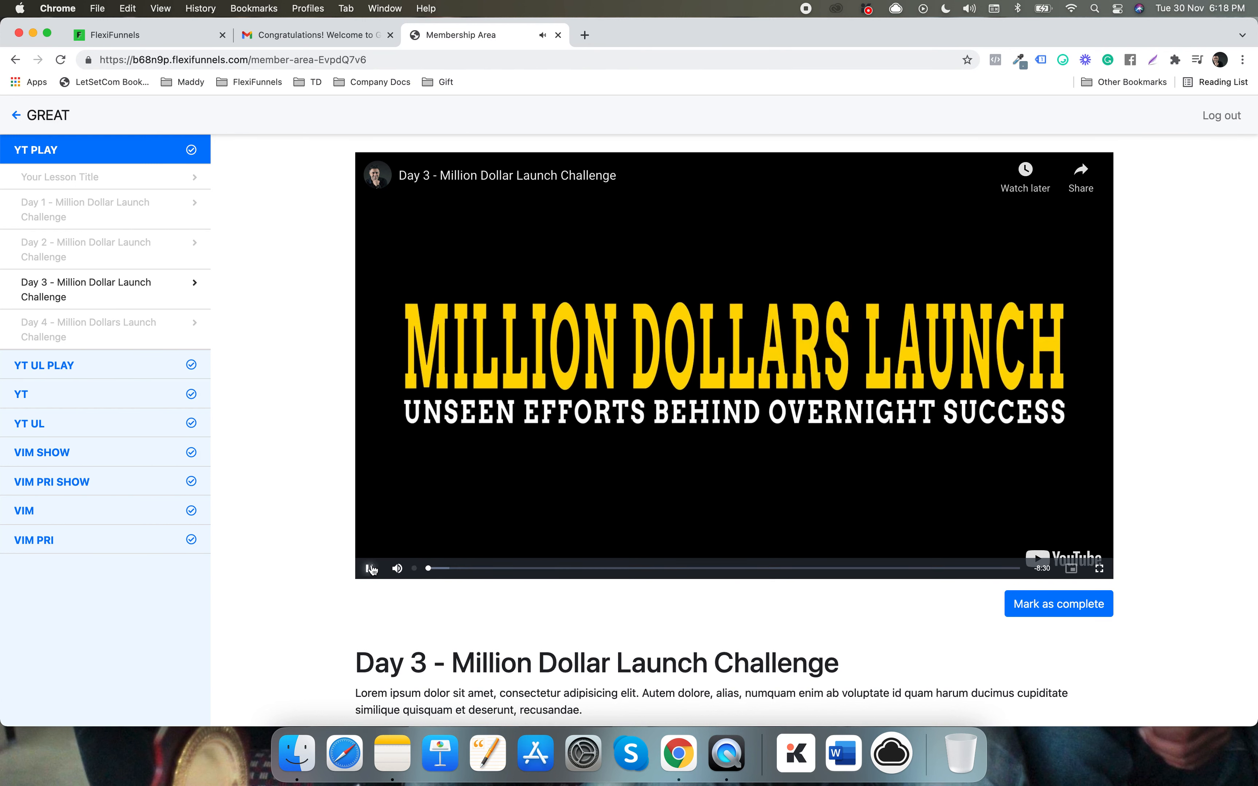
# - Check the YT UL PLAY and YT UL lessons, then confirm VIM SHOW lessons return 403
pyautogui.click(137, 362)
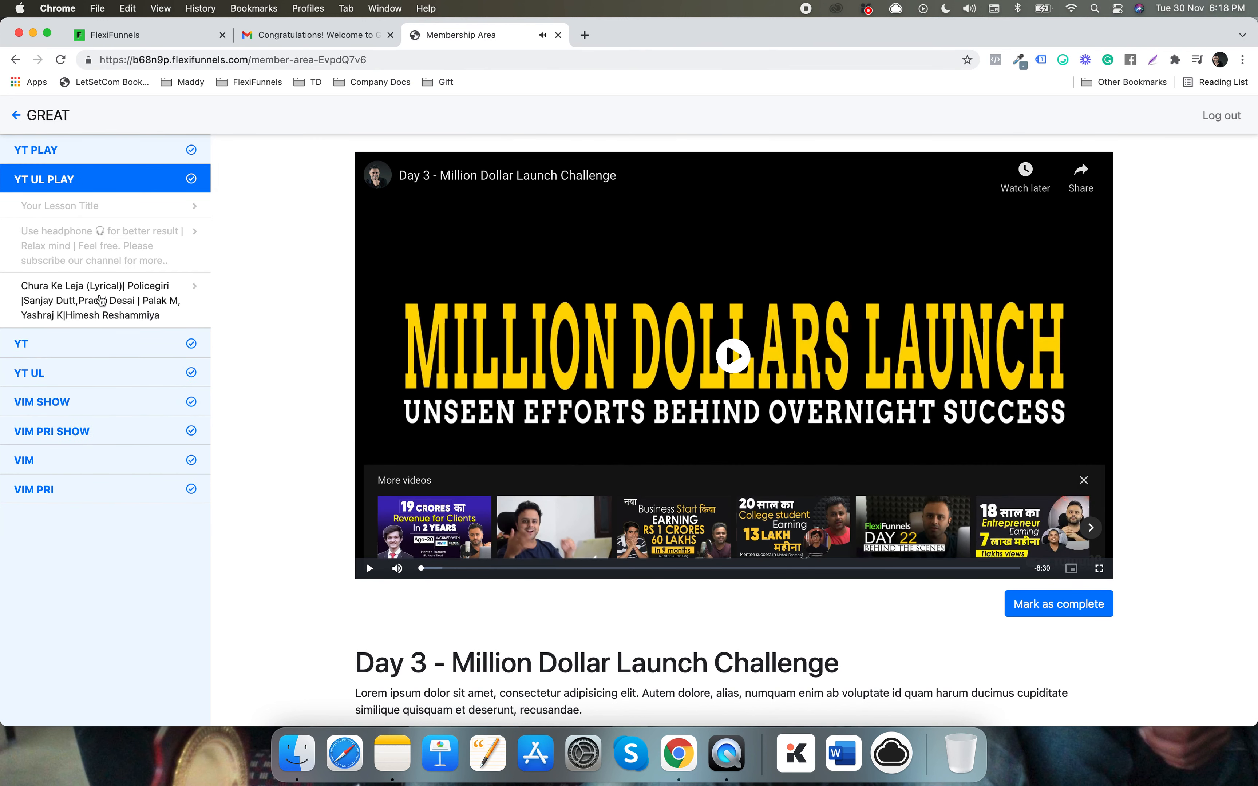
pyautogui.click(95, 264)
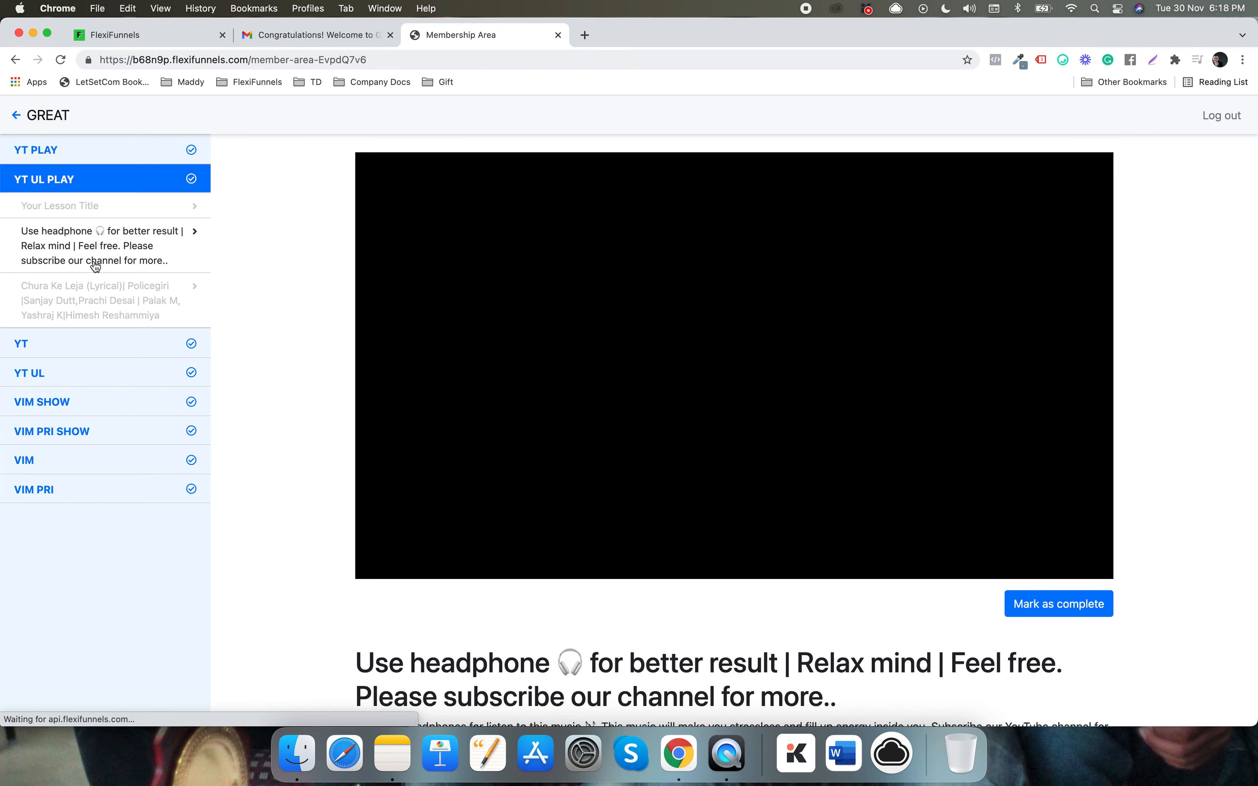
pyautogui.click(92, 371)
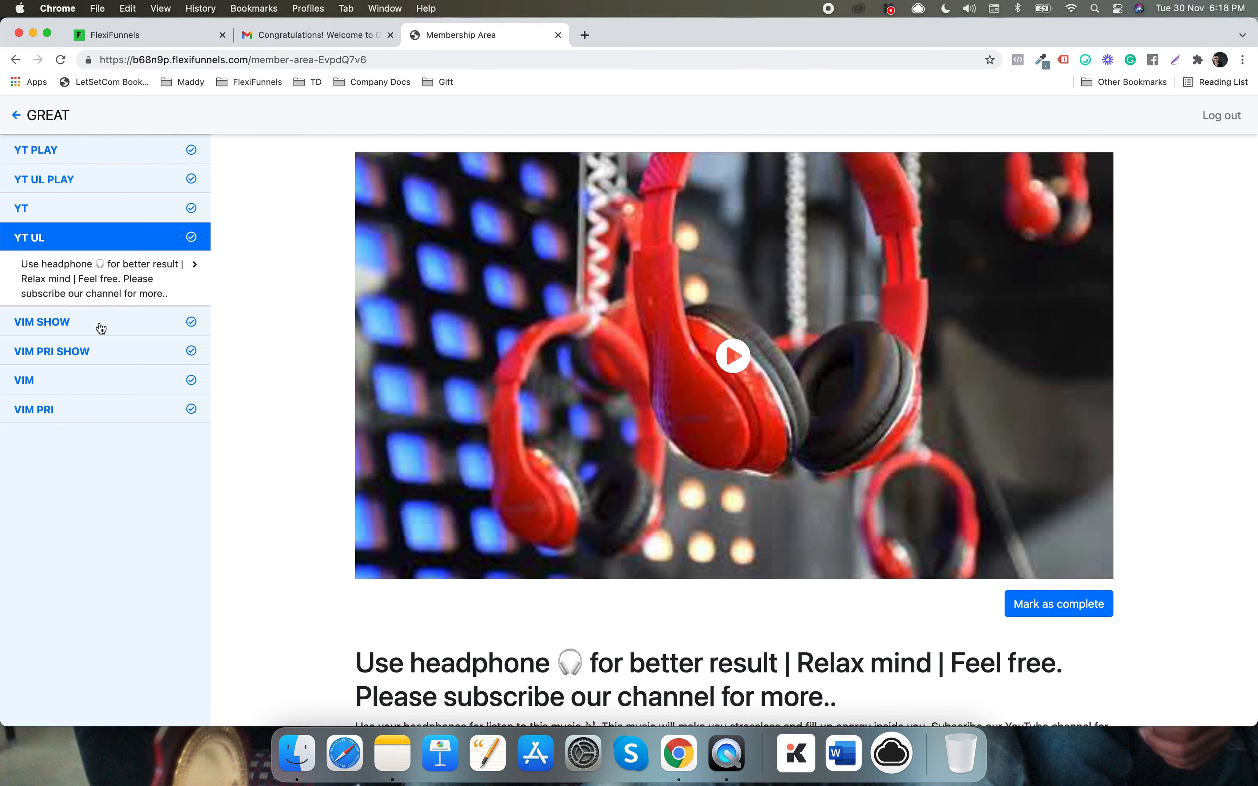
pyautogui.click(102, 328)
pyautogui.click(56, 317)
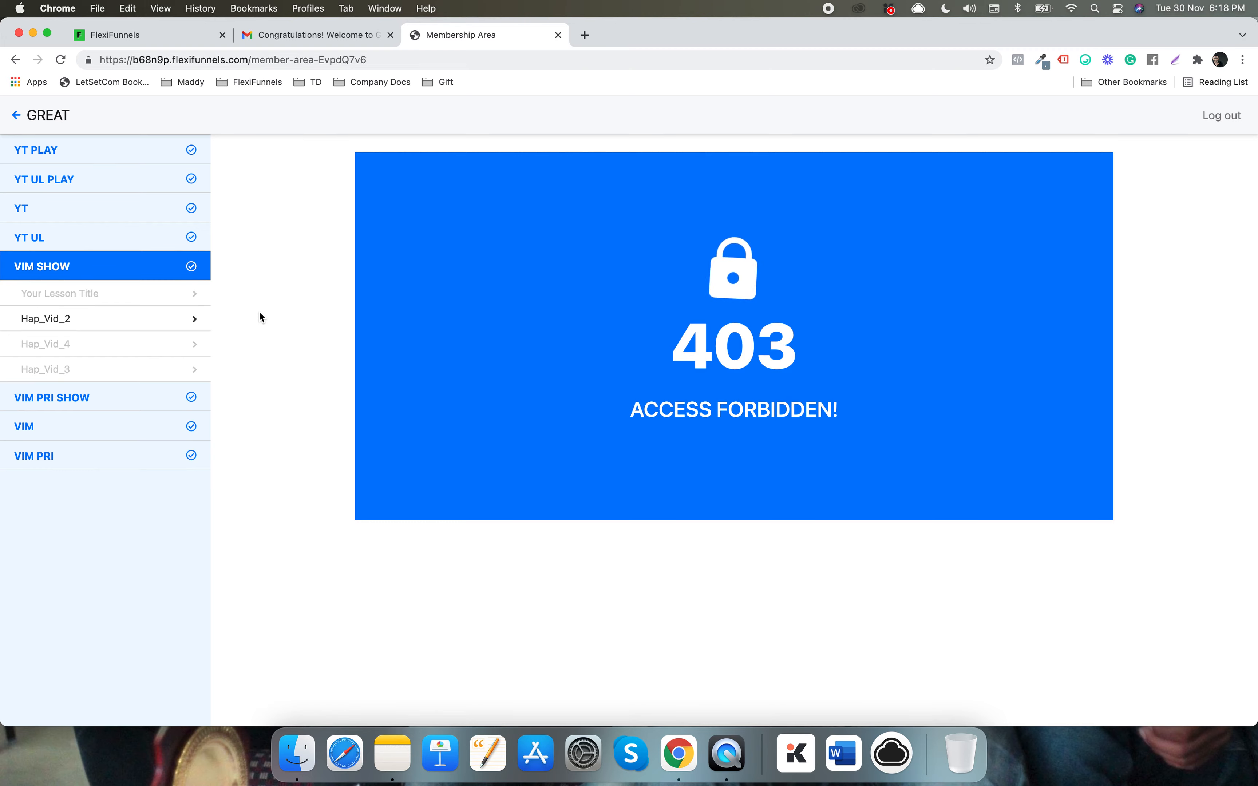
pyautogui.click(166, 35)
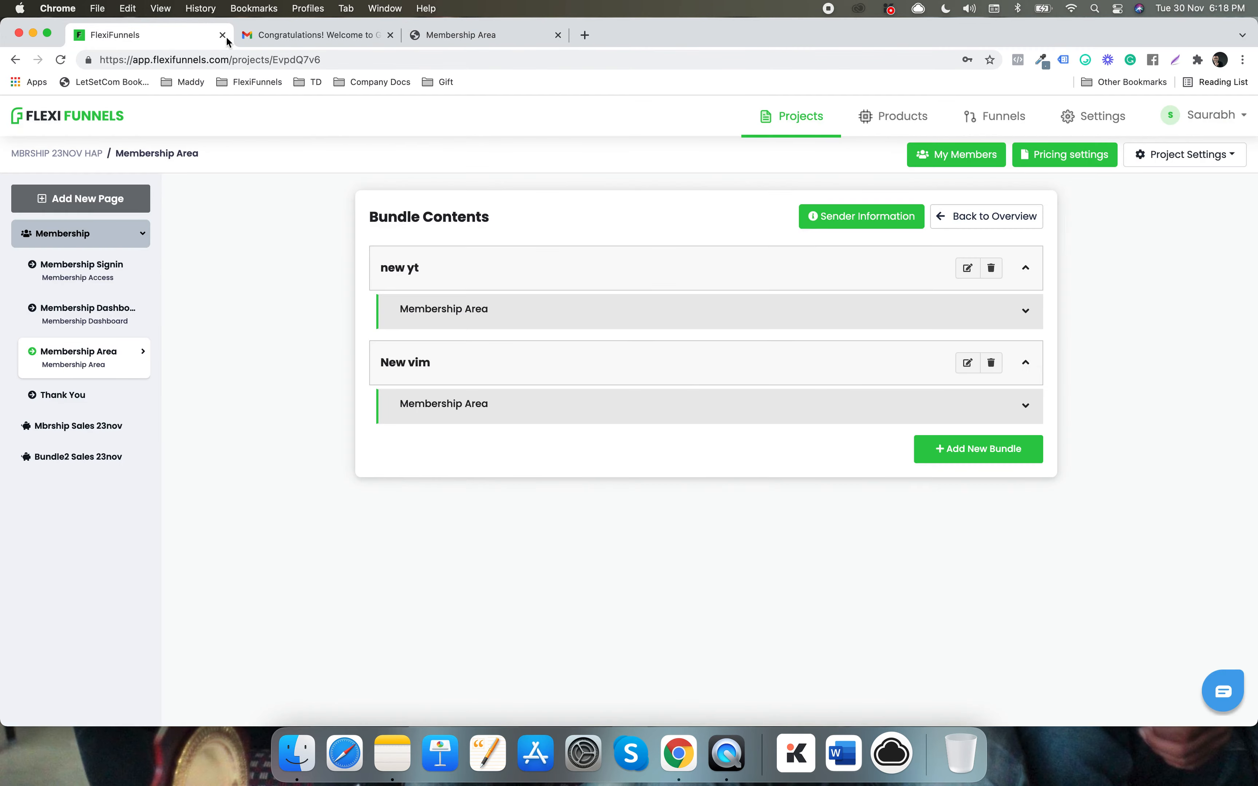
# - Update the third member with both GREAT1 and GREAT2 products and return to the member area
pyautogui.click(967, 155)
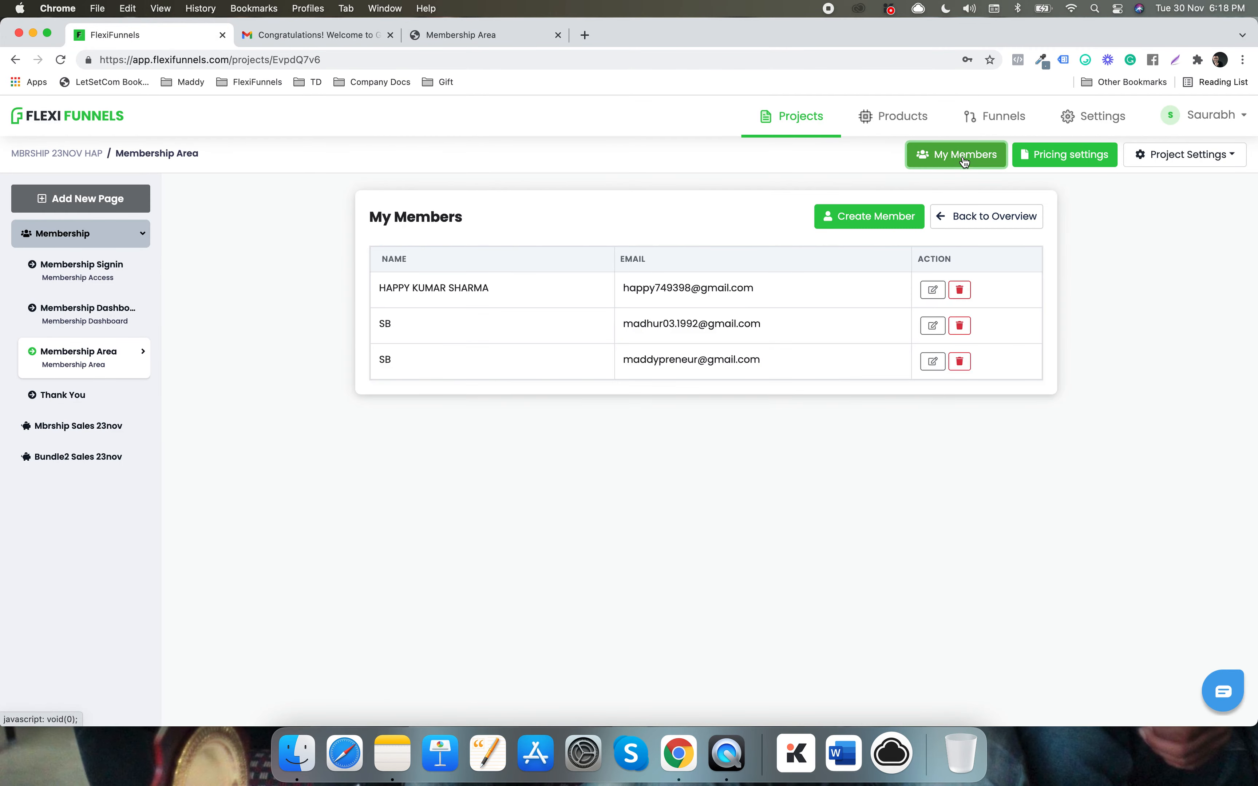
pyautogui.click(923, 364)
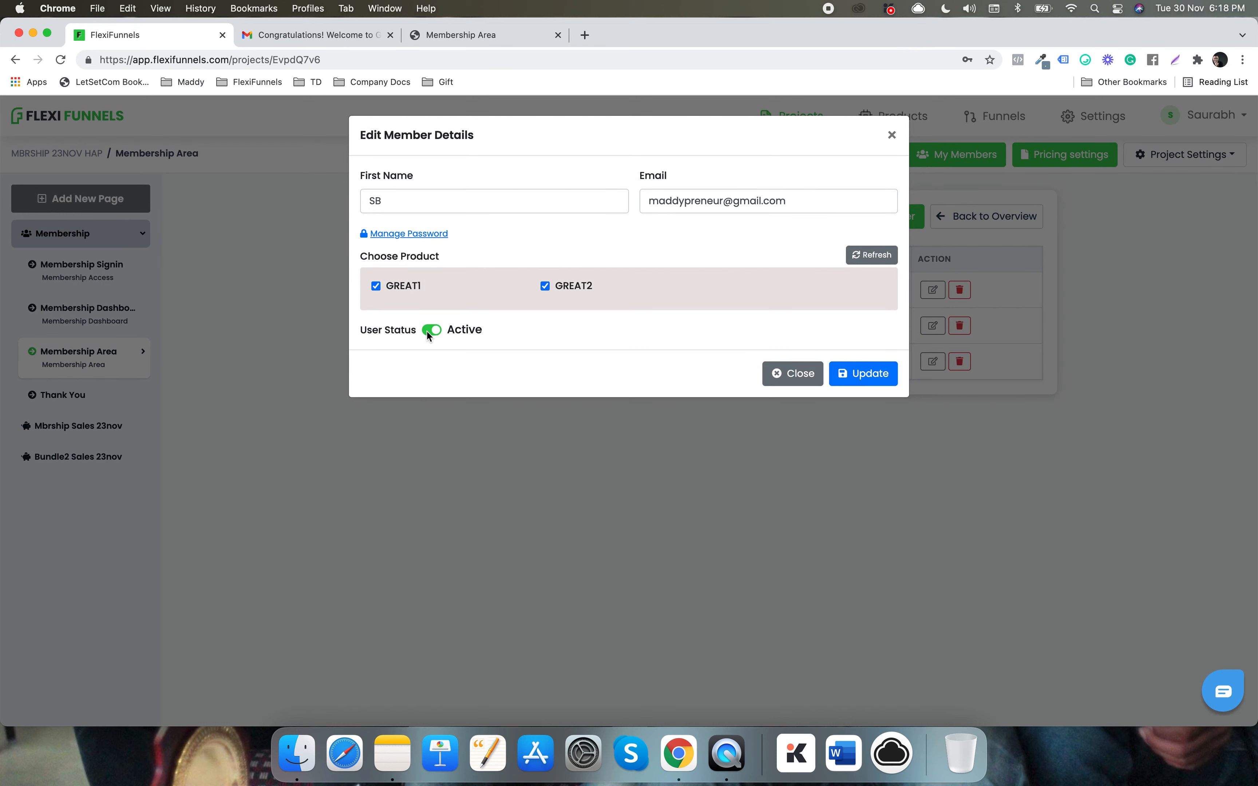
pyautogui.click(861, 373)
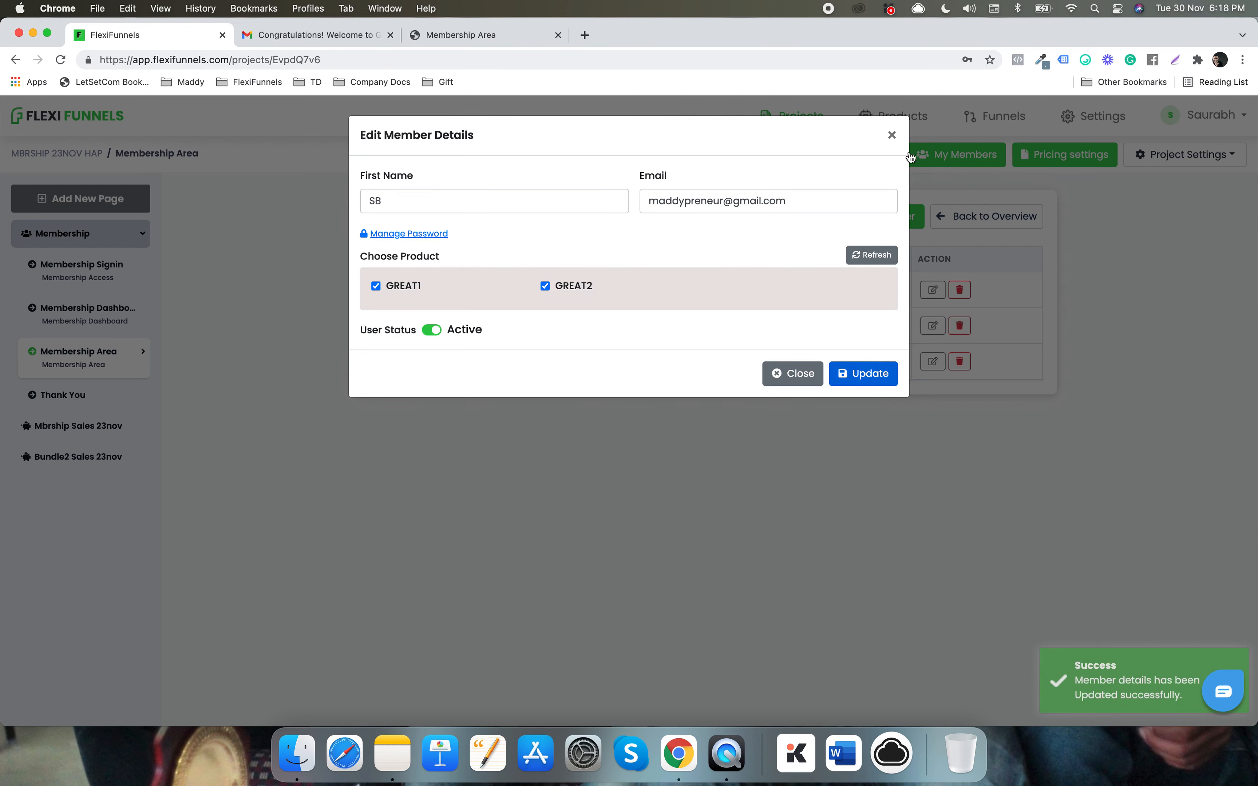
pyautogui.click(892, 134)
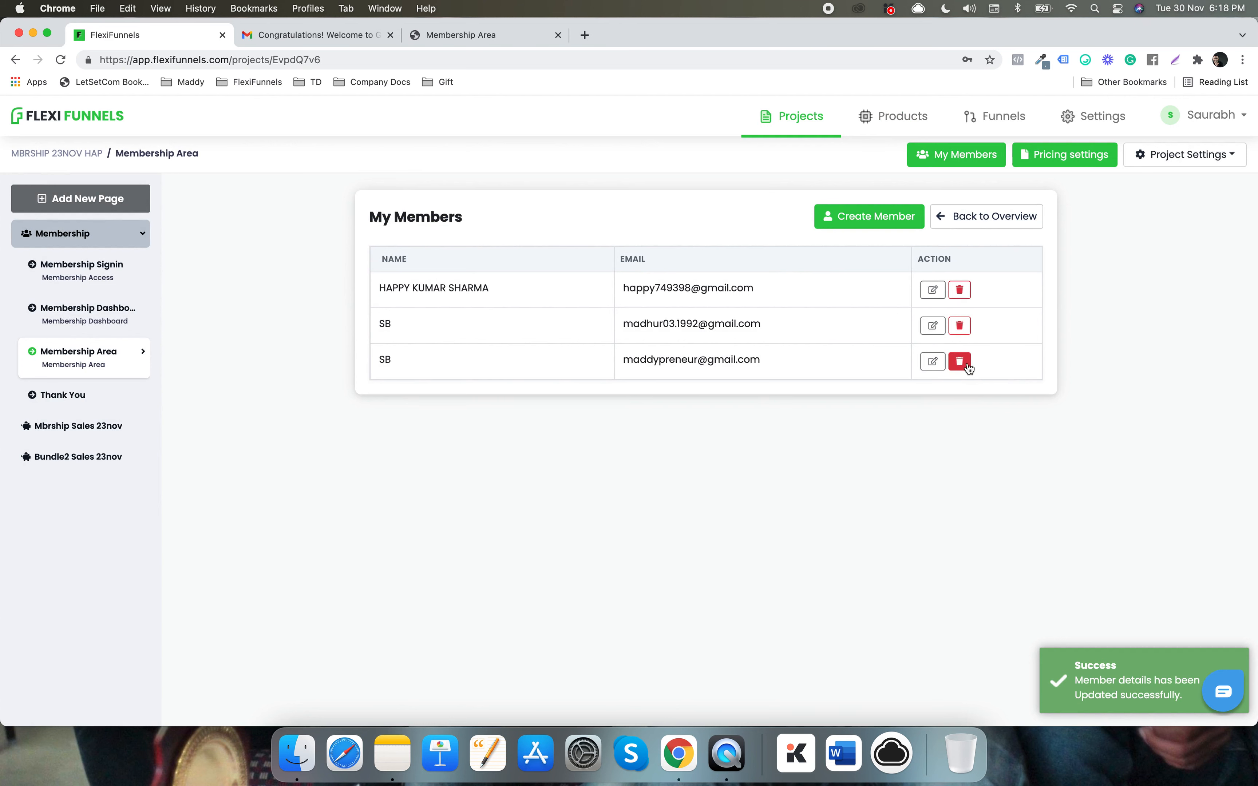
pyautogui.click(493, 45)
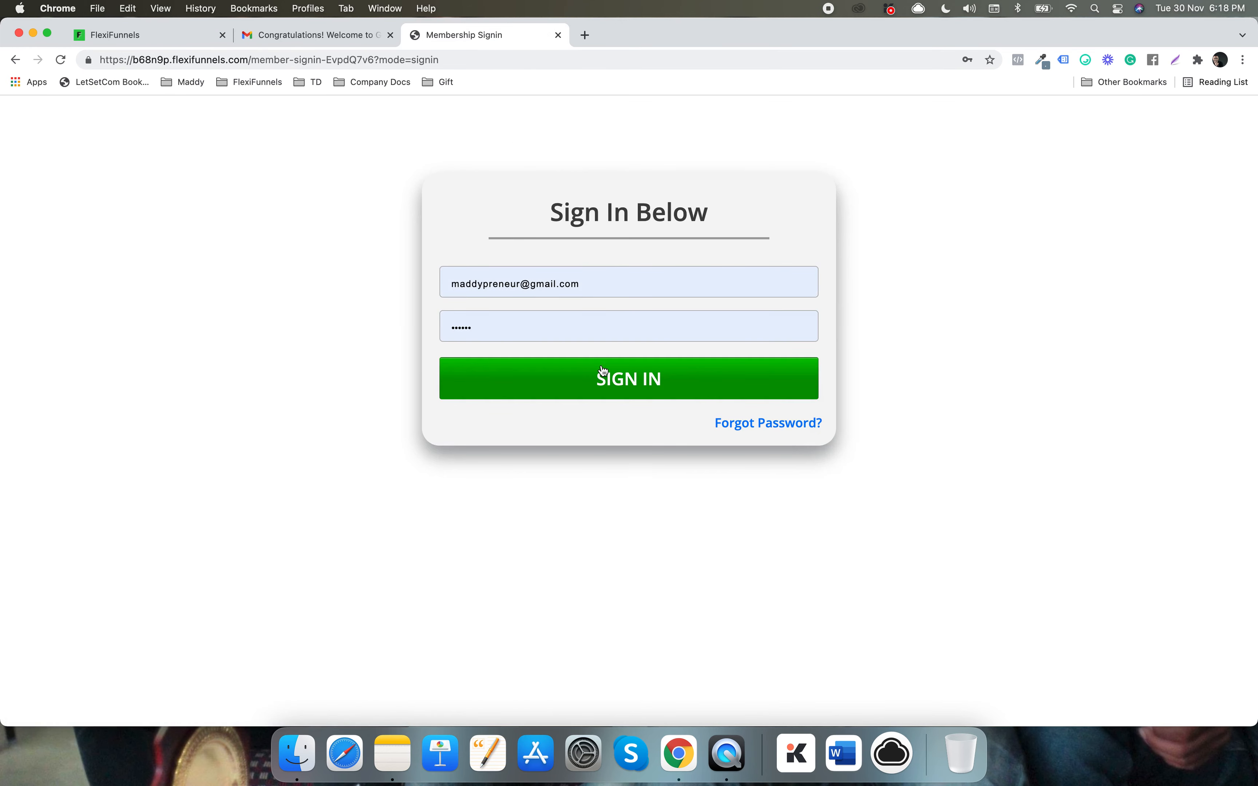
# - Sign the member in again and open the GREAT course card from the Course Area
pyautogui.click(603, 370)
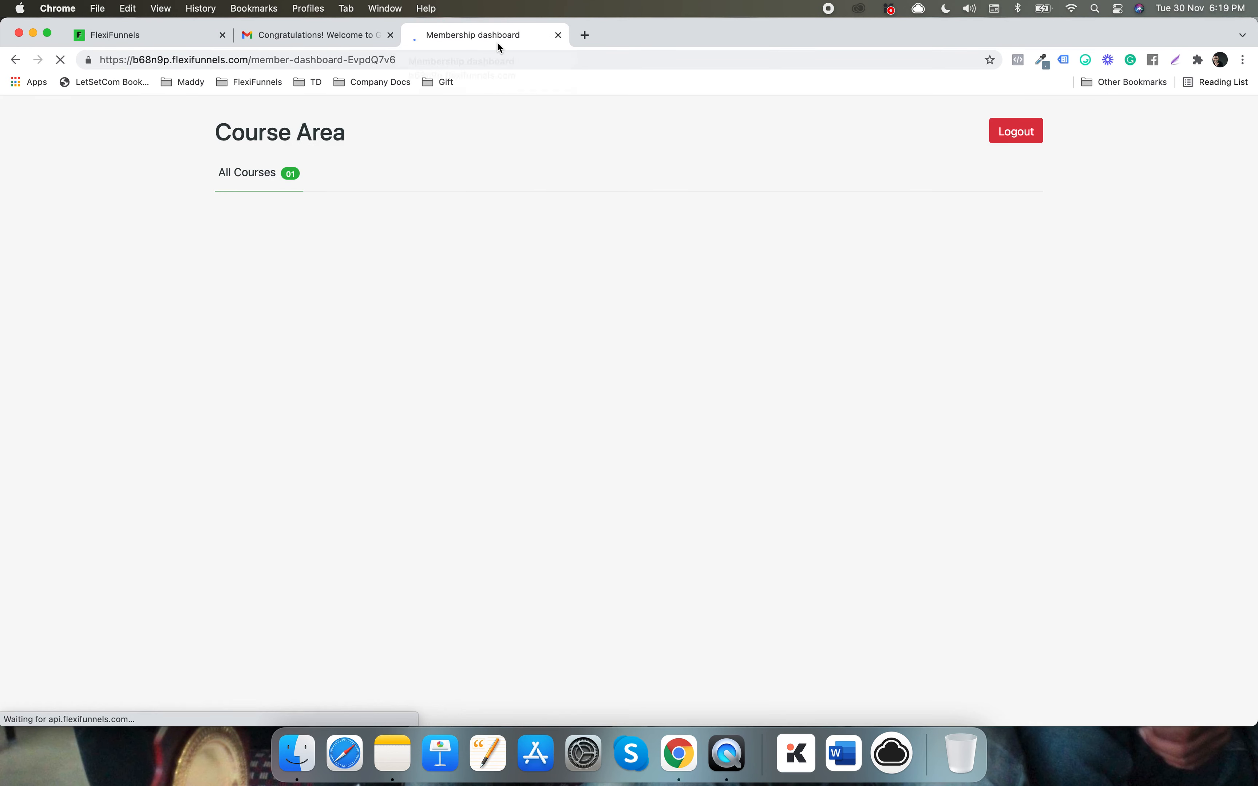
pyautogui.click(333, 303)
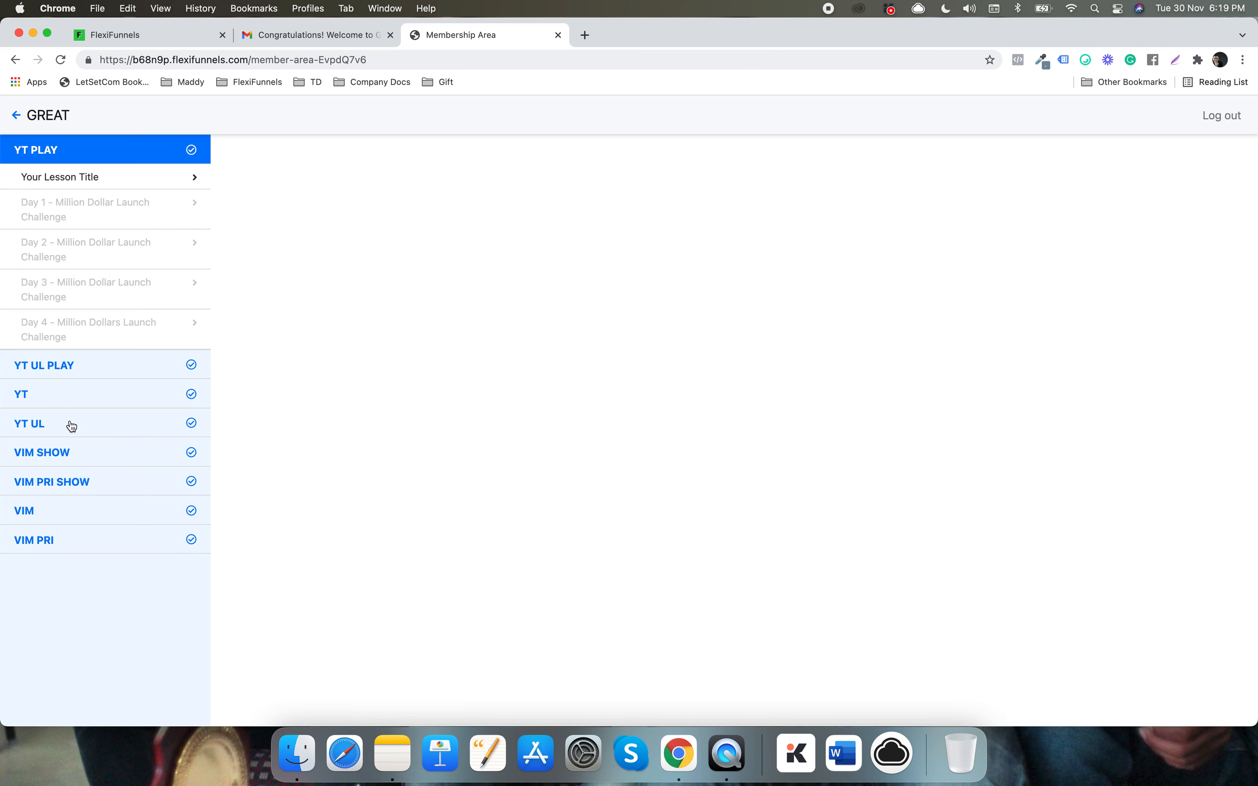
# - Play the VIM SHOW lessons Hap_Vid_4 and Hap_Vid_3, then three VIM PRI SHOW lessons
pyautogui.click(79, 451)
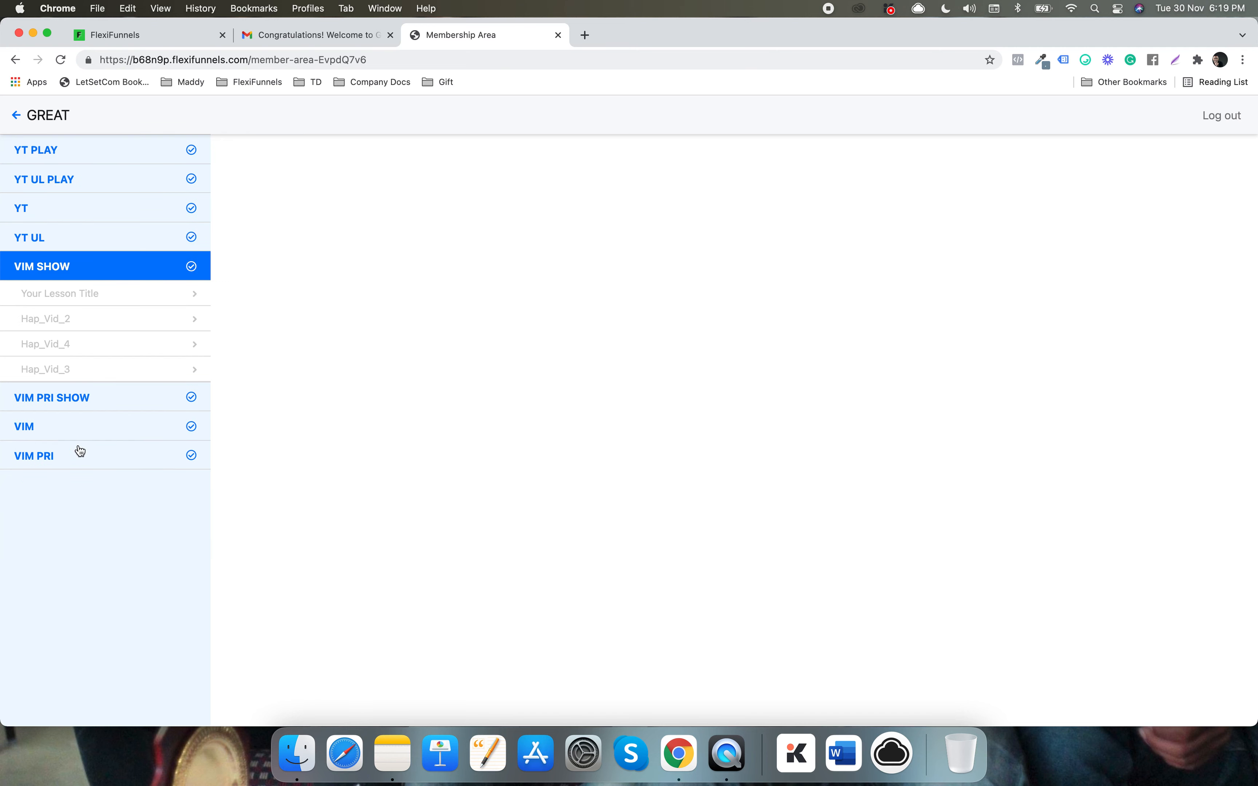
pyautogui.click(60, 354)
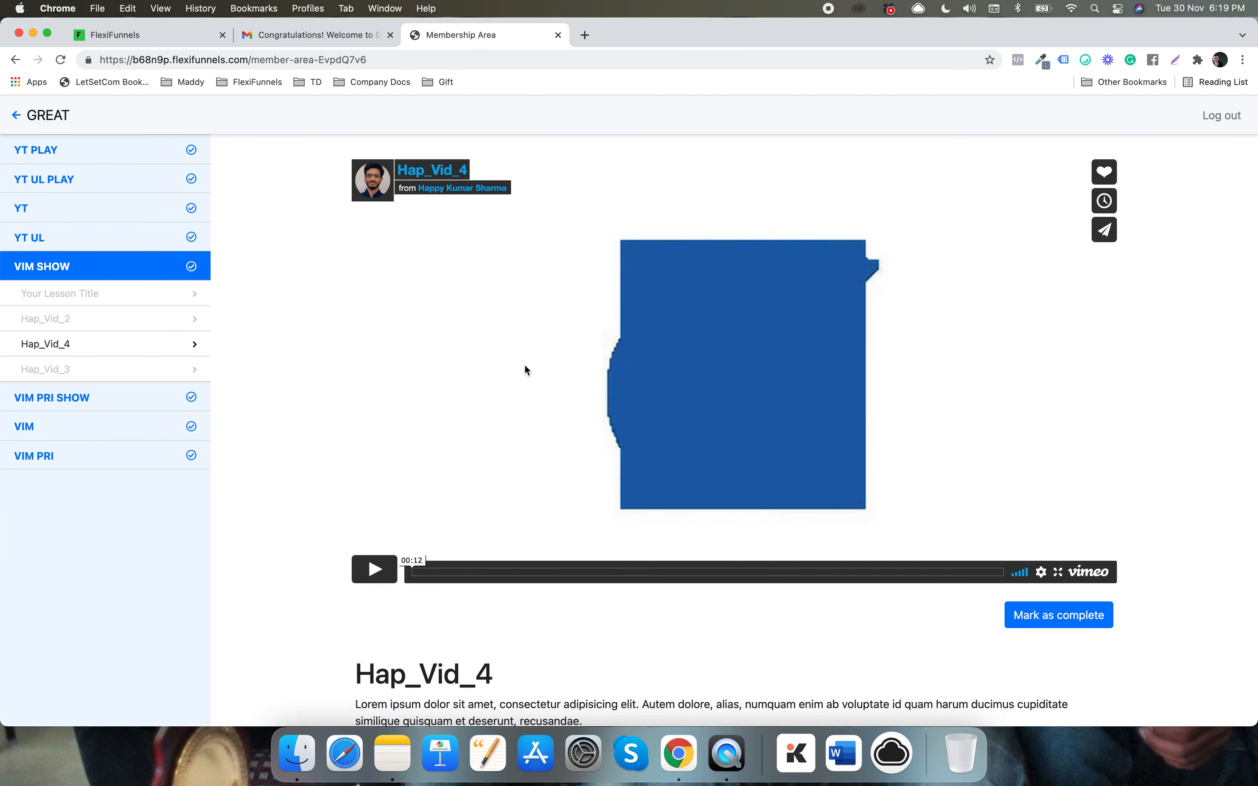
pyautogui.click(83, 367)
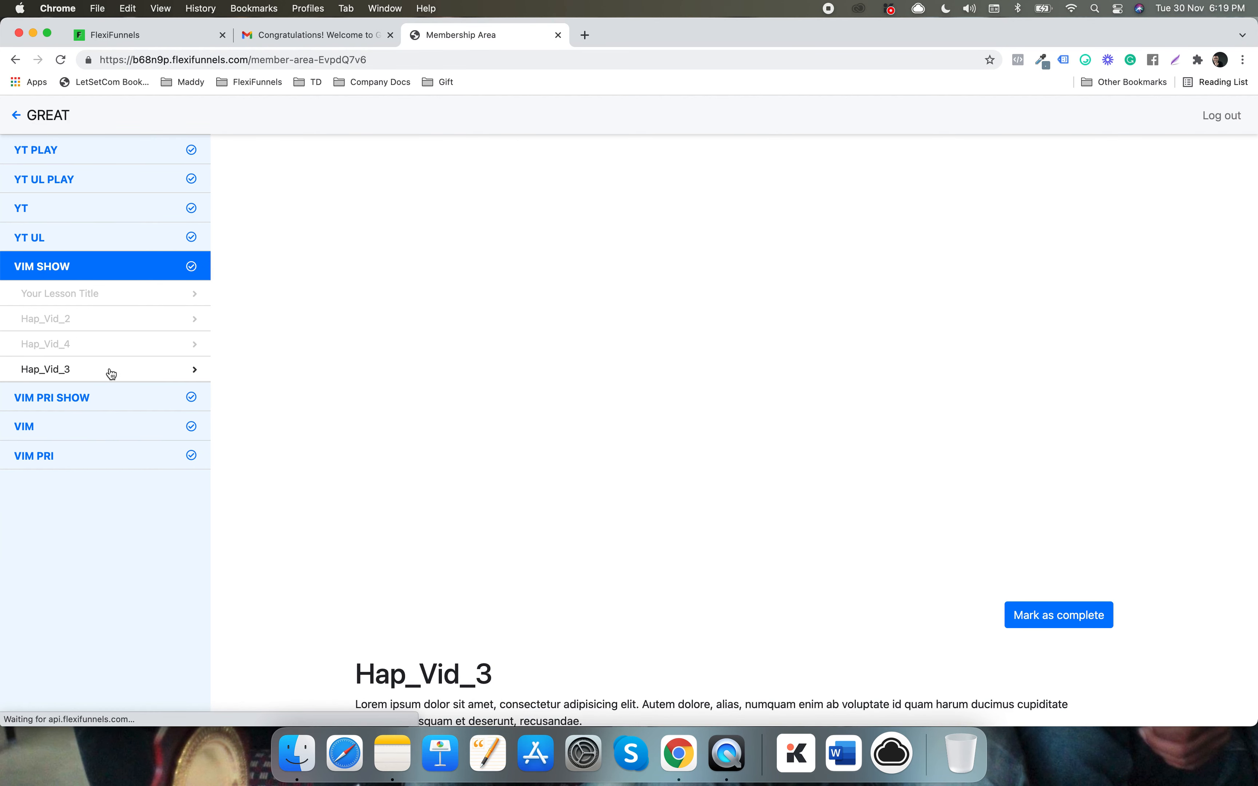
pyautogui.click(111, 398)
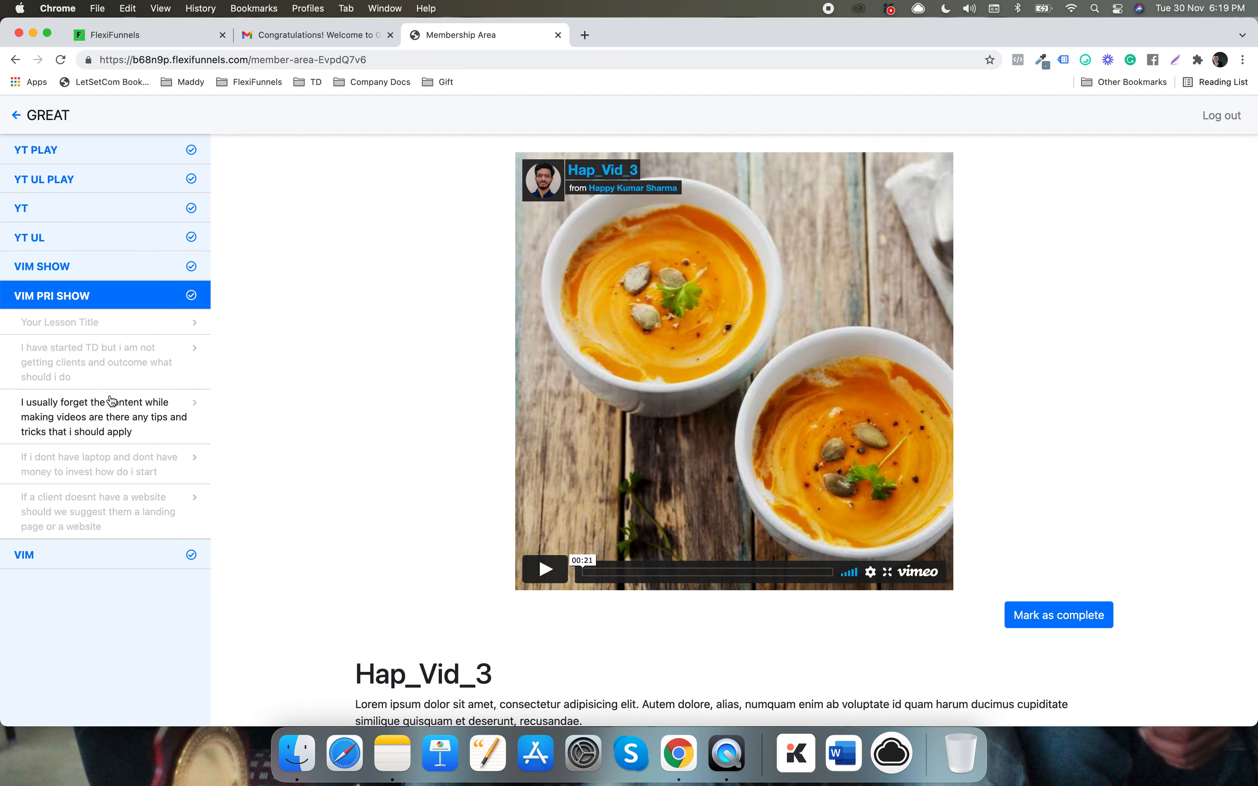
pyautogui.click(93, 368)
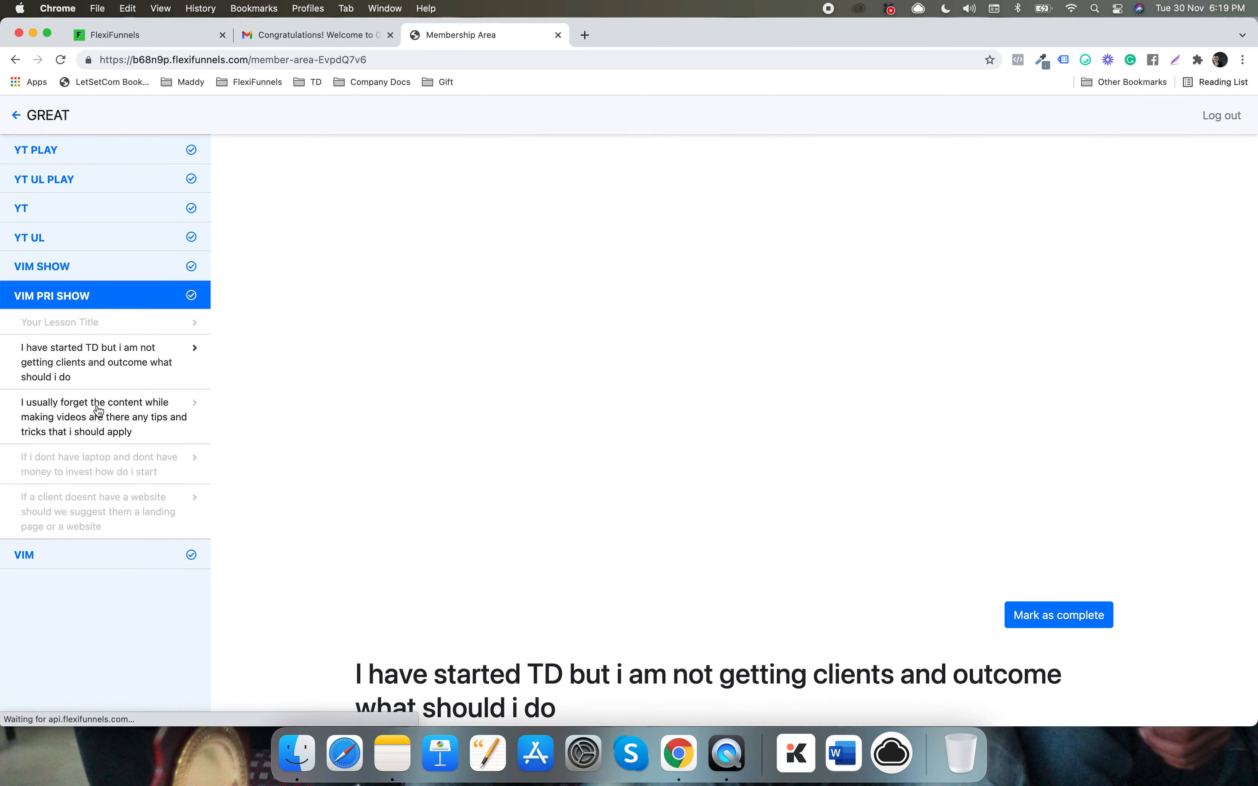
pyautogui.click(98, 411)
pyautogui.click(93, 472)
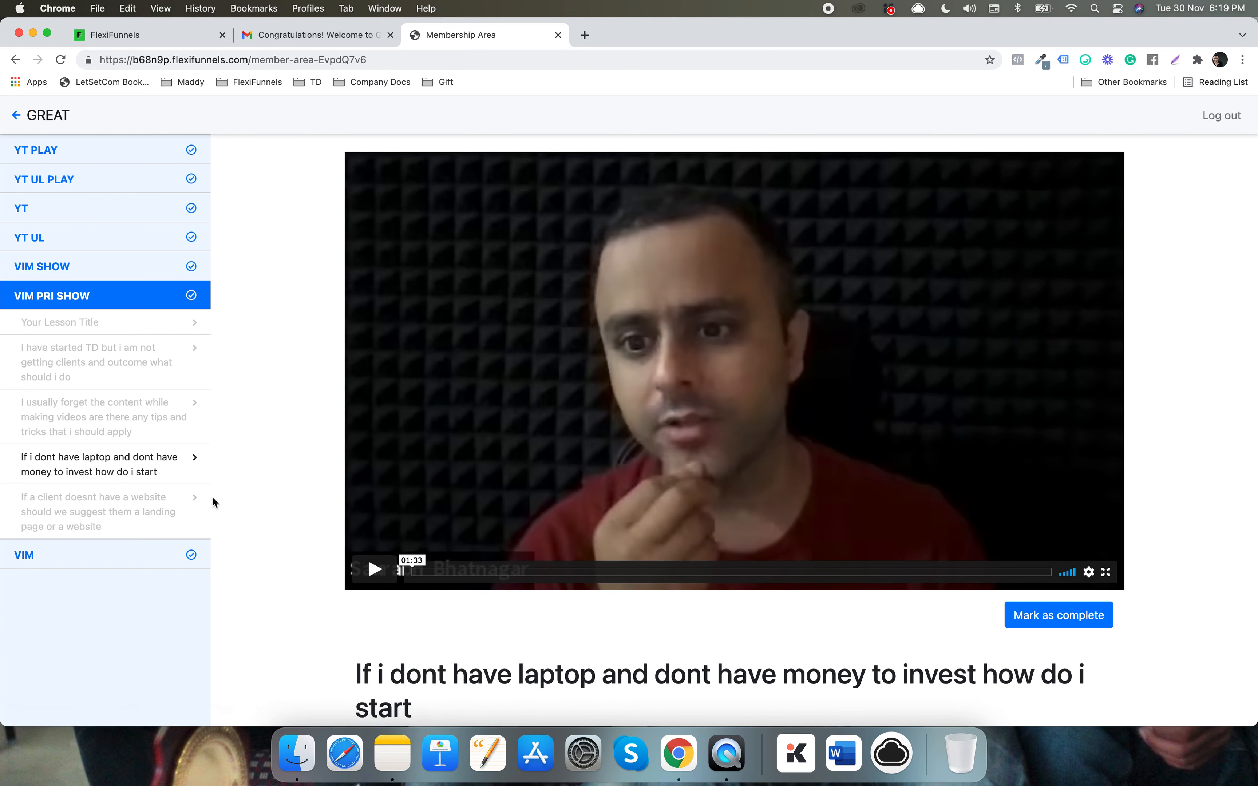
# - Play VIM's Hap_Vid_4 and YT PLAY's Day 1 and Day 2 lessons, then return to My Members
pyautogui.click(127, 557)
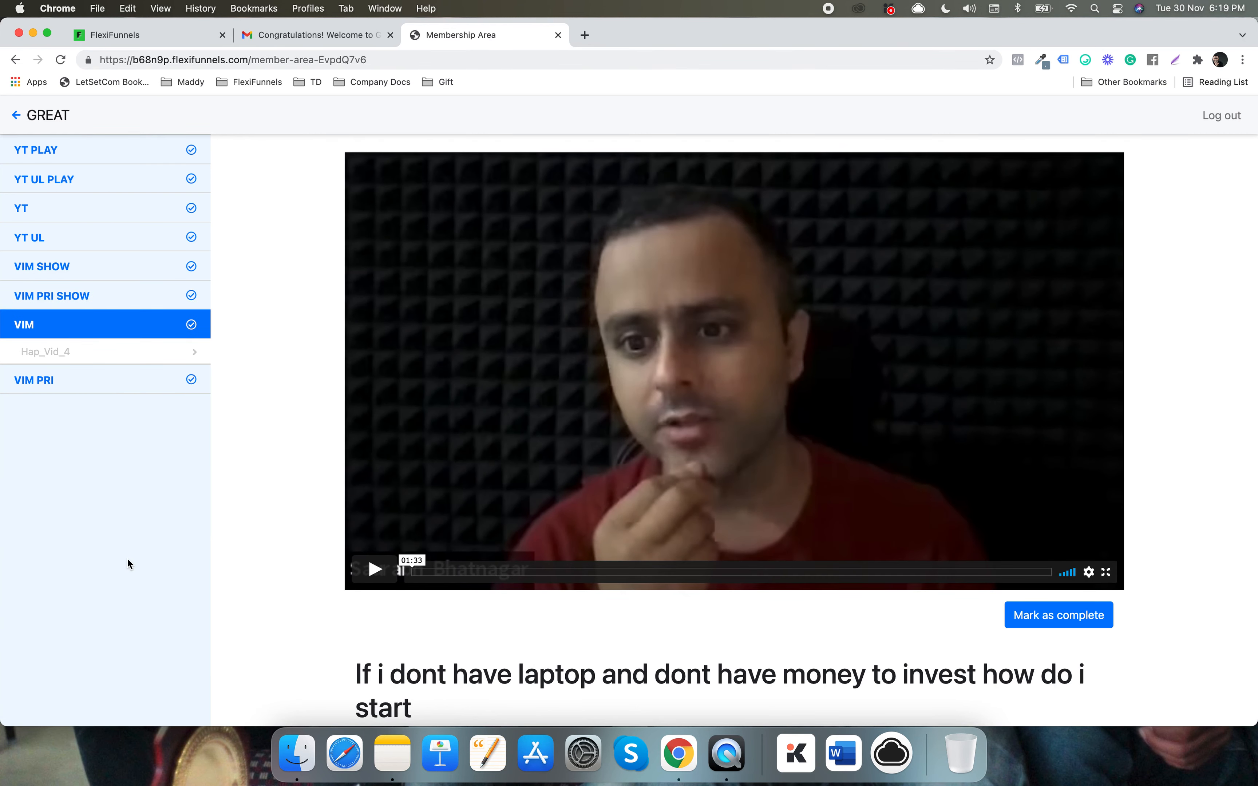
pyautogui.click(78, 361)
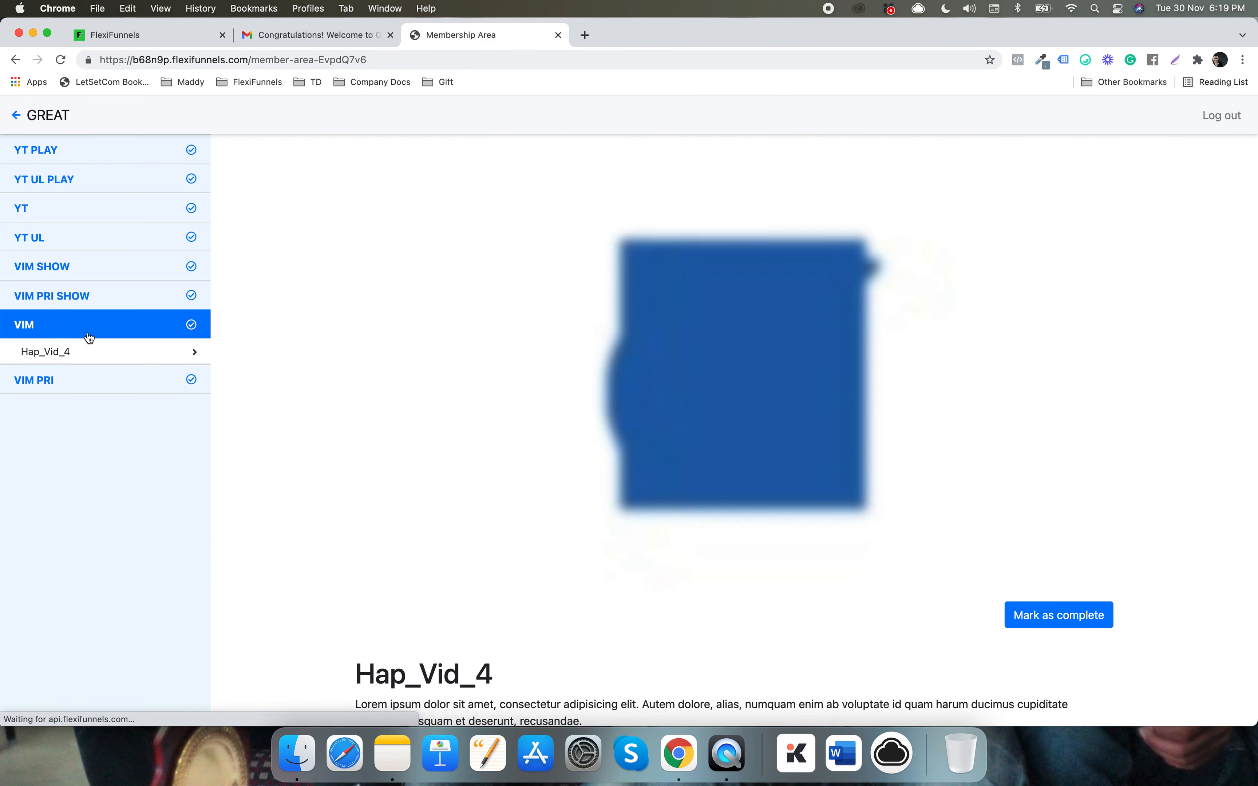
pyautogui.click(78, 156)
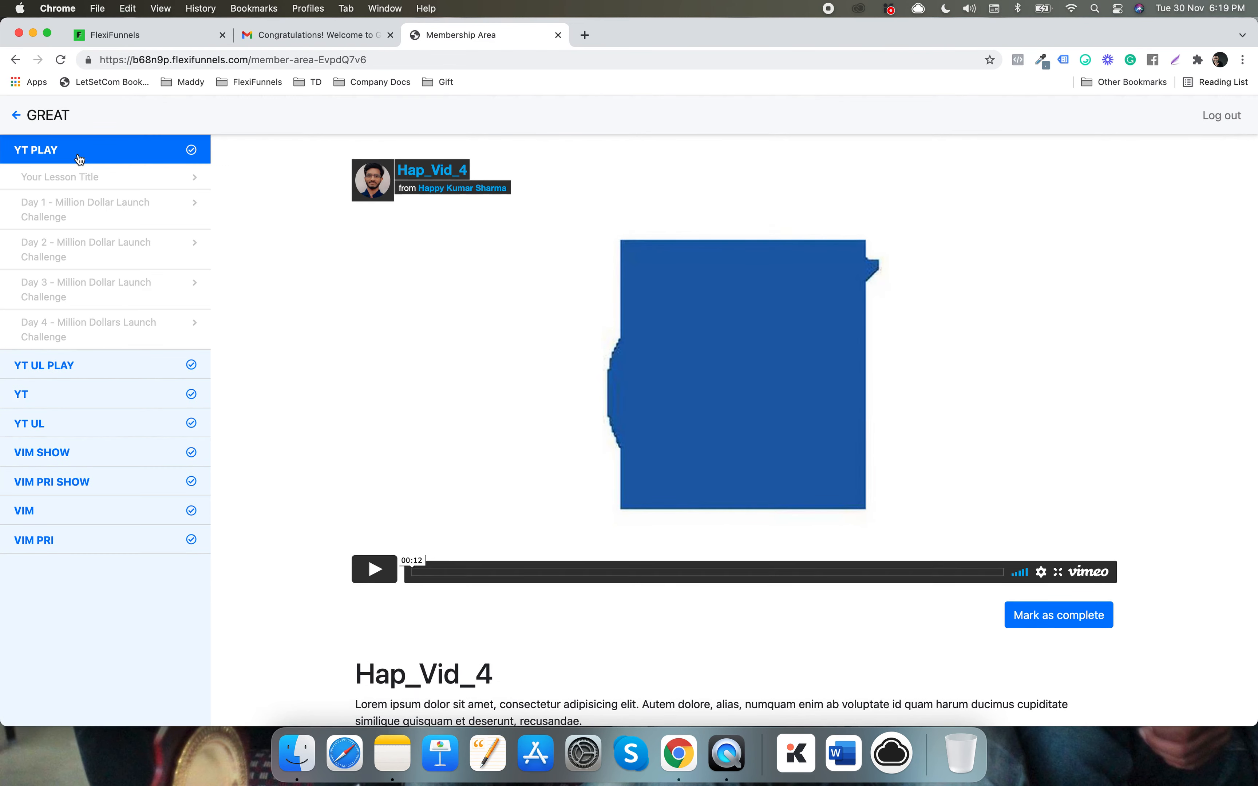
pyautogui.click(107, 214)
pyautogui.click(104, 245)
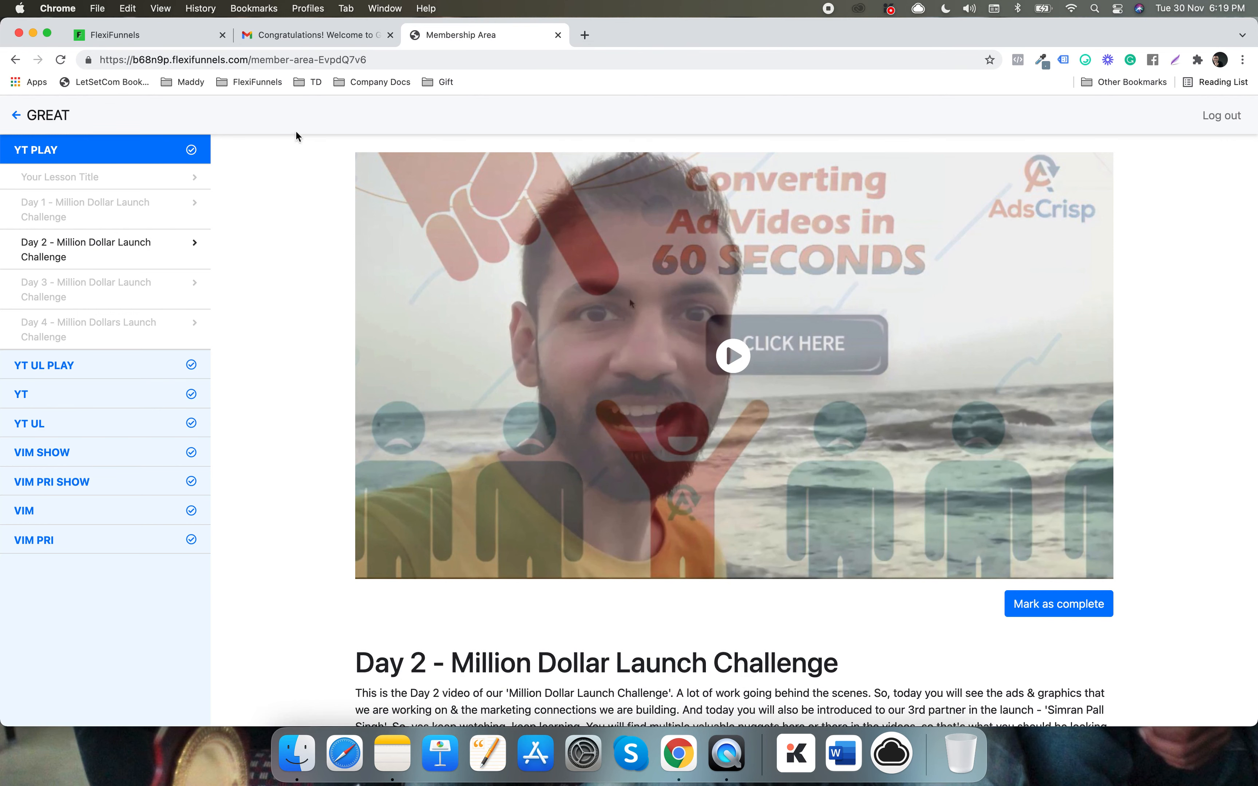
pyautogui.click(130, 35)
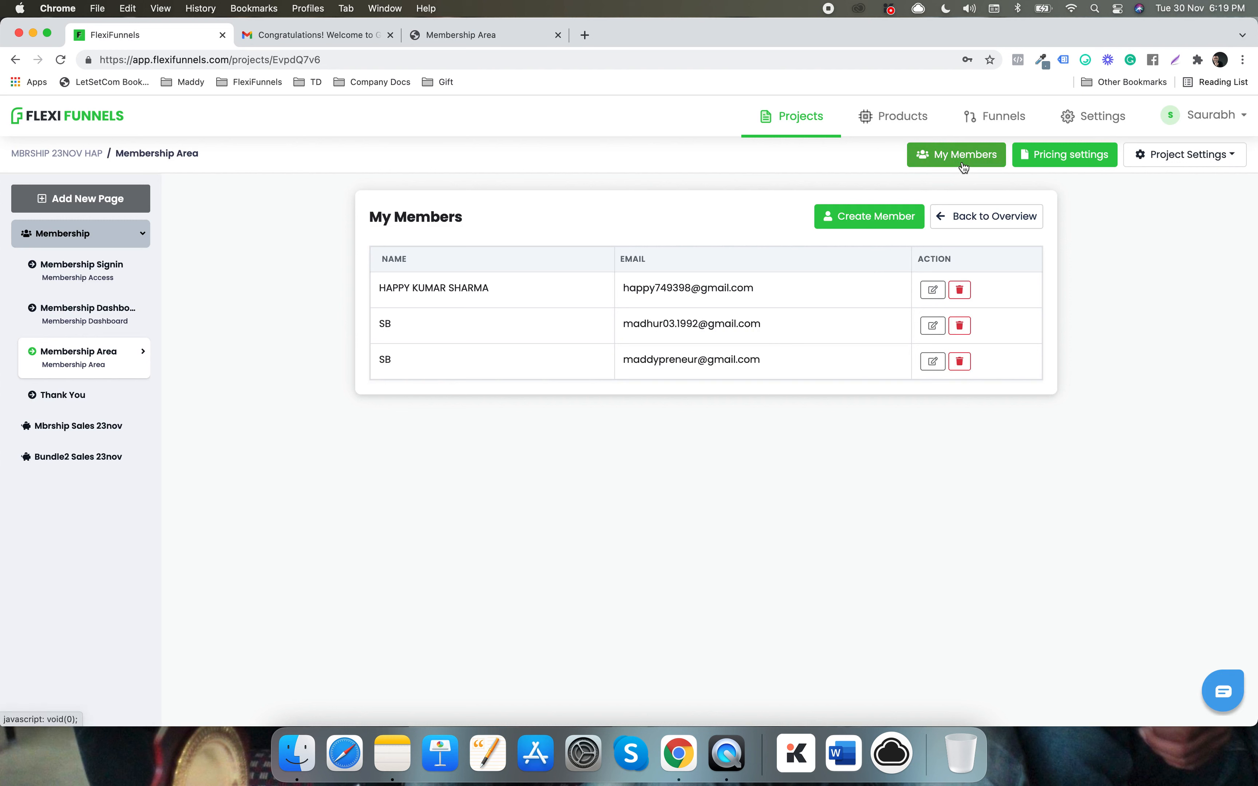